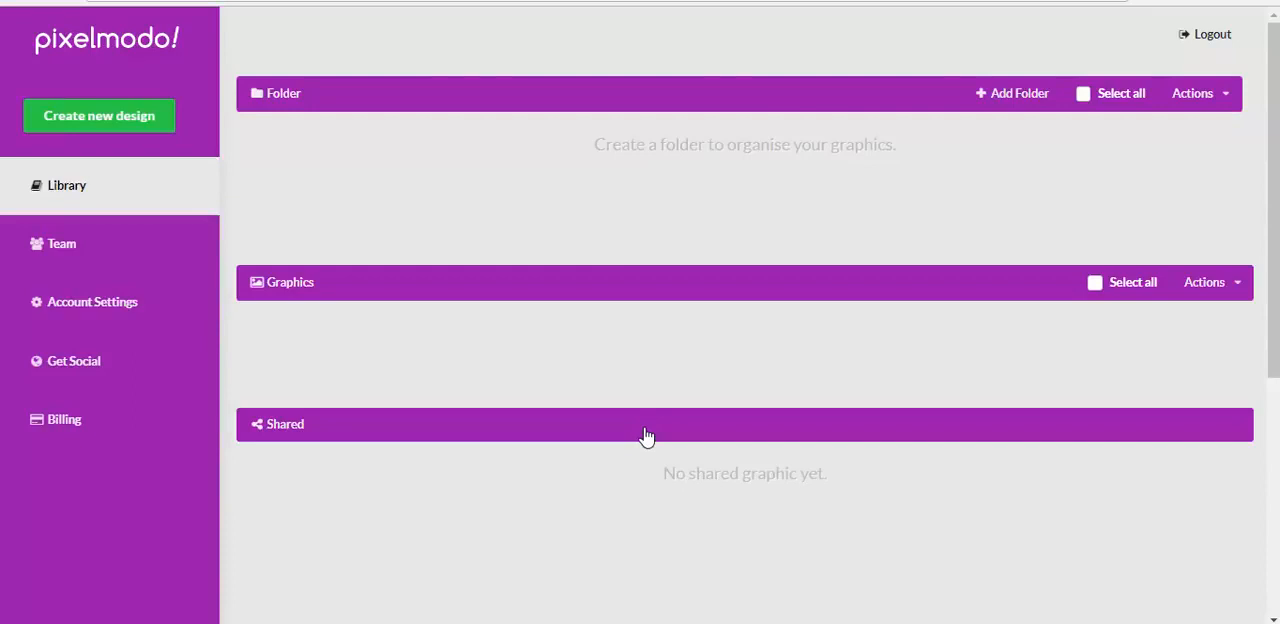
# Find the handwritten "Affiliate Marketing" image in the Google image results and open it with Pixelmodo
pyautogui.click(165, 132)
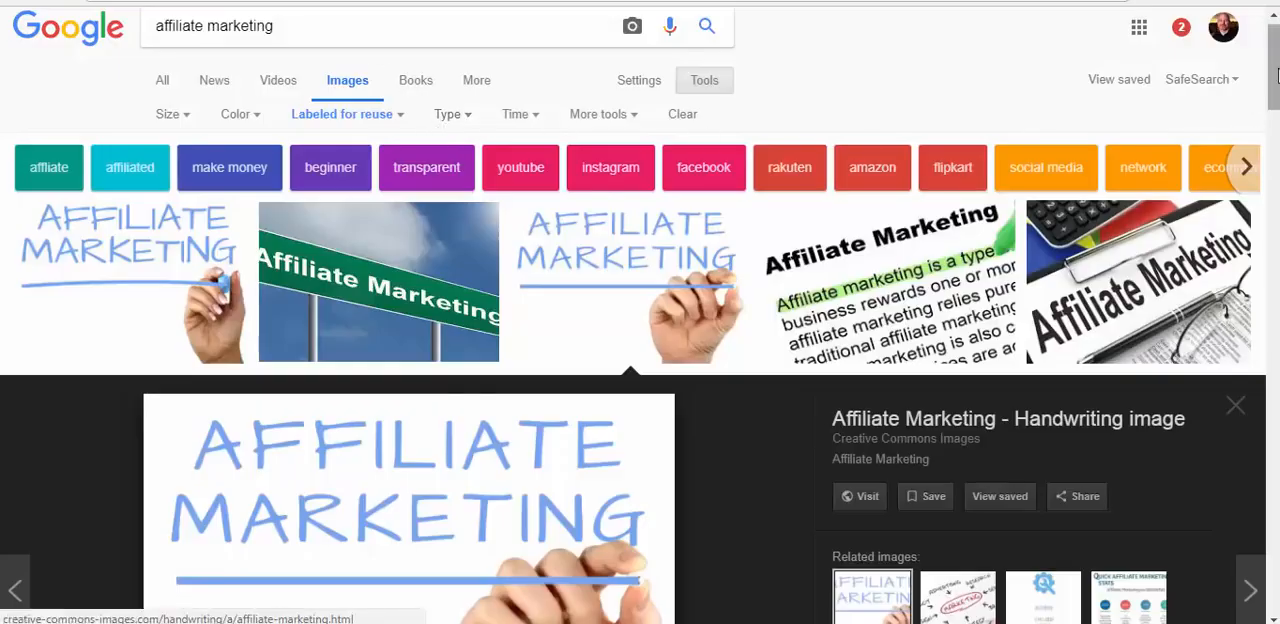
pyautogui.moveTo(1275, 80); pyautogui.dragTo(1276, 81)
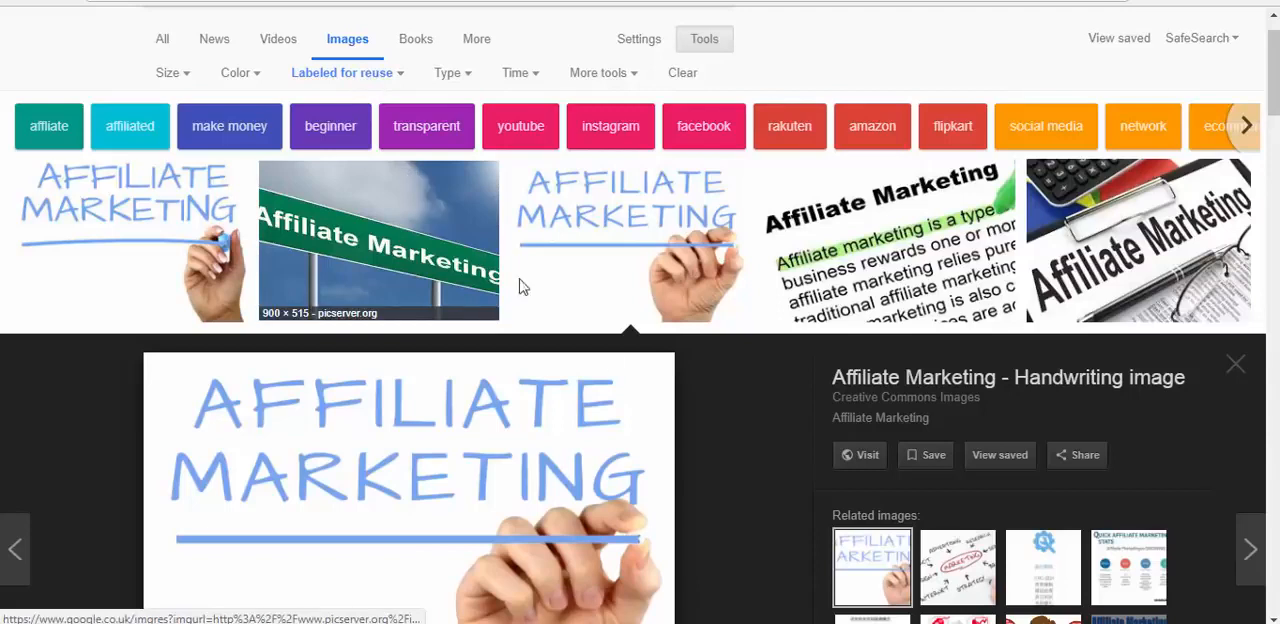
pyautogui.scroll(-2, 612, 340)
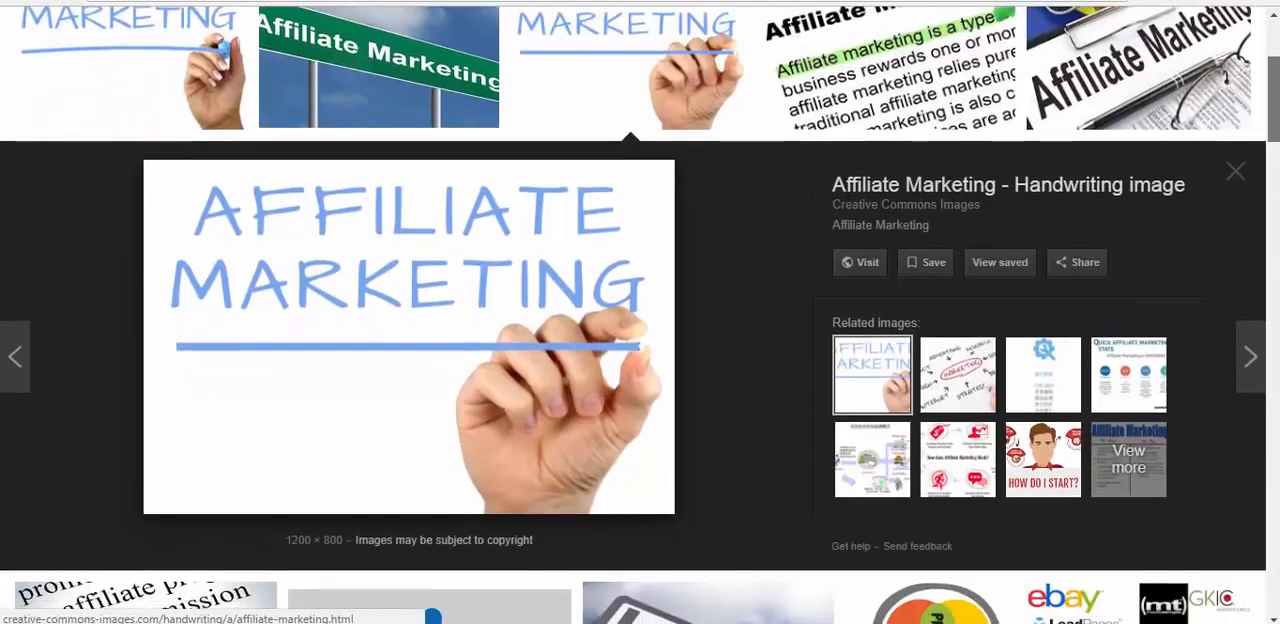
pyautogui.rightClick(418, 362)
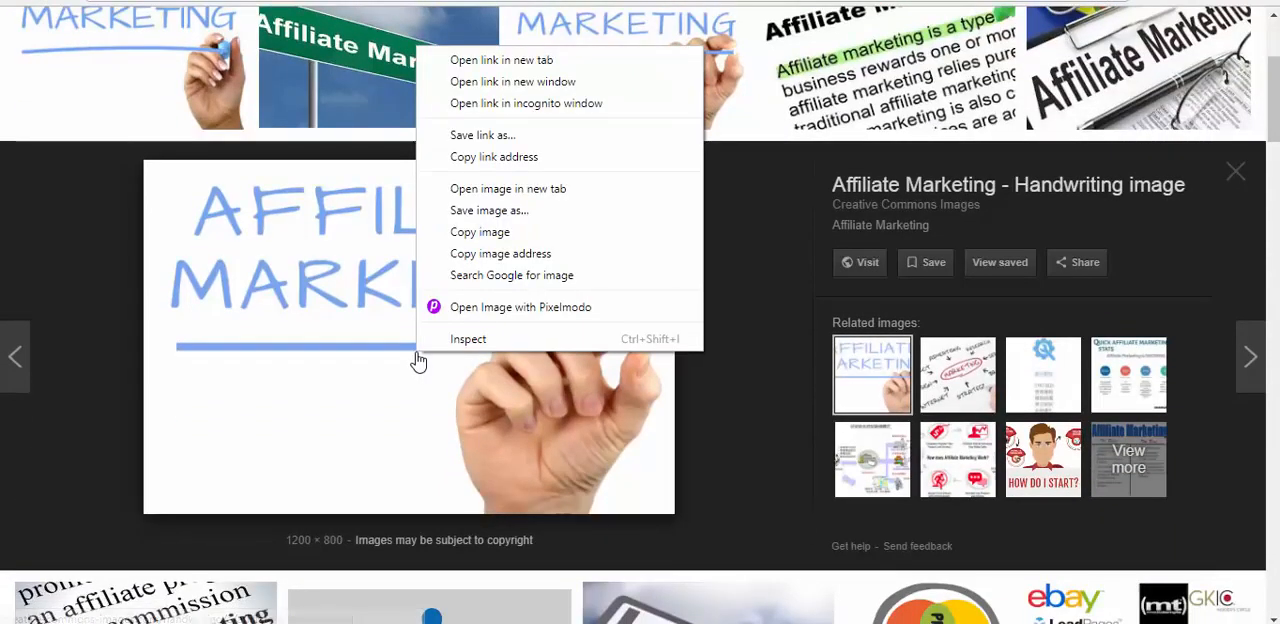
pyautogui.click(440, 308)
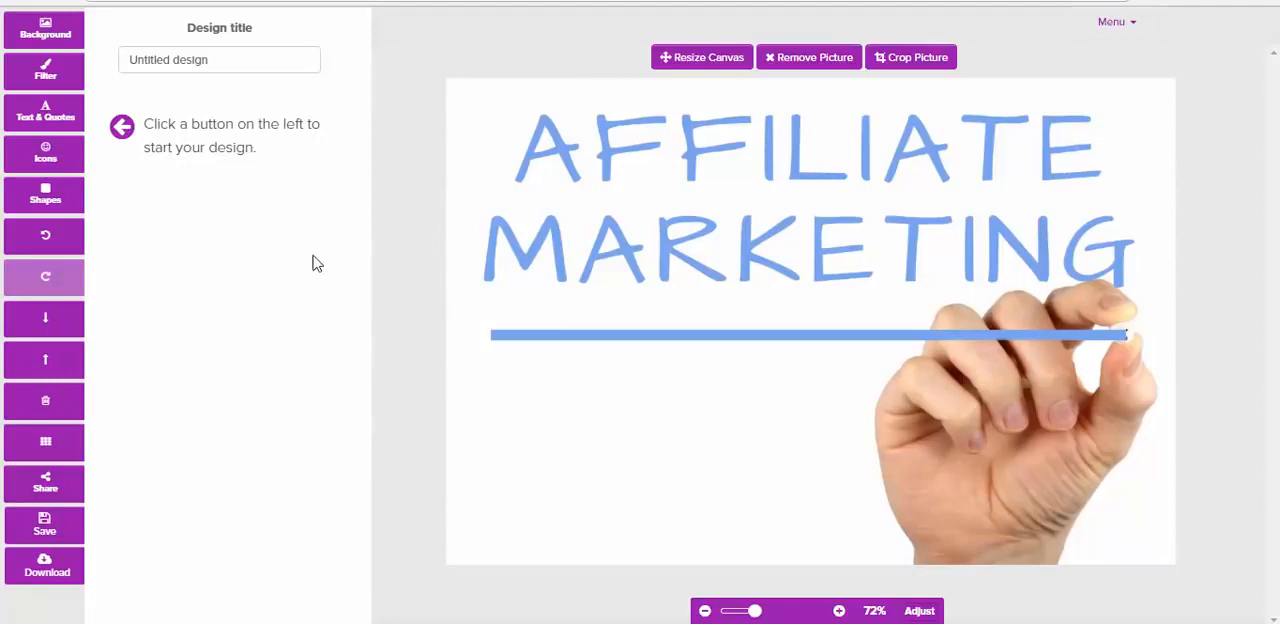
pyautogui.click(43, 42)
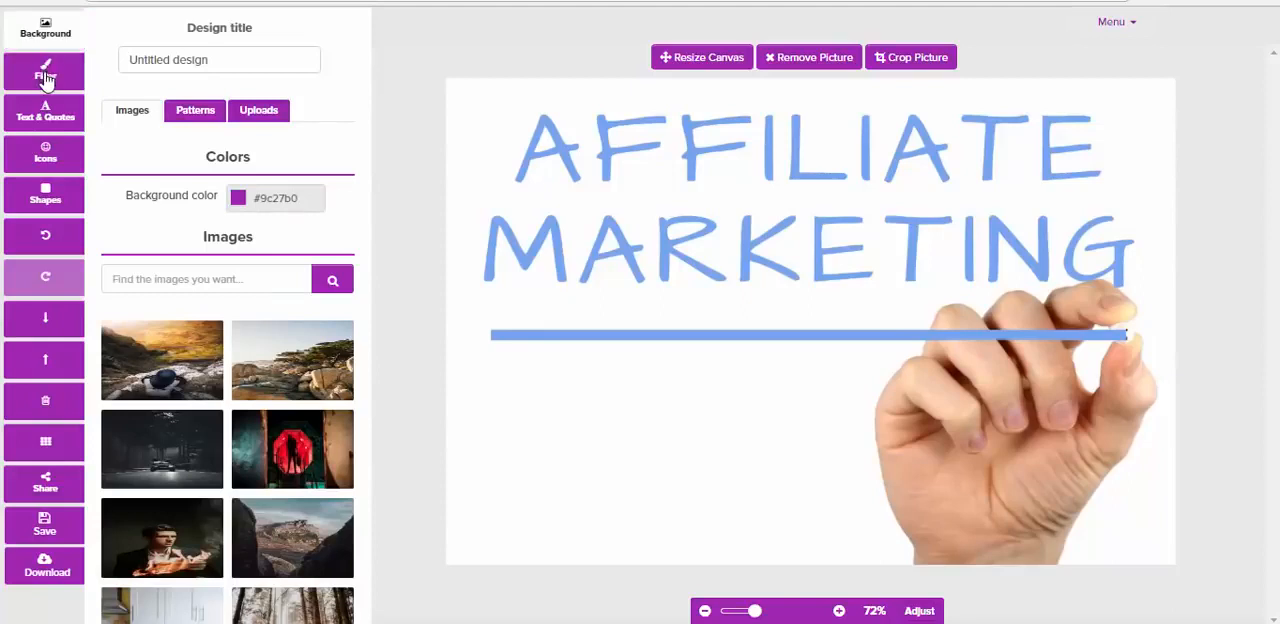
pyautogui.click(46, 76)
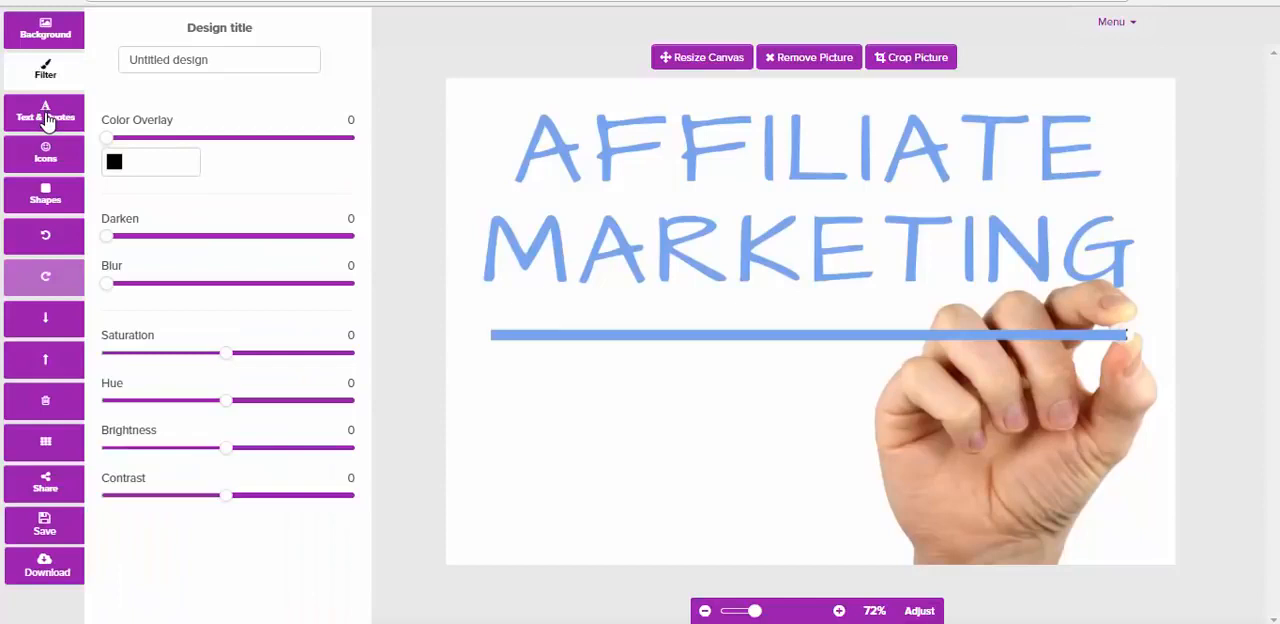
# Search the quotes library for "success"
pyautogui.click(46, 117)
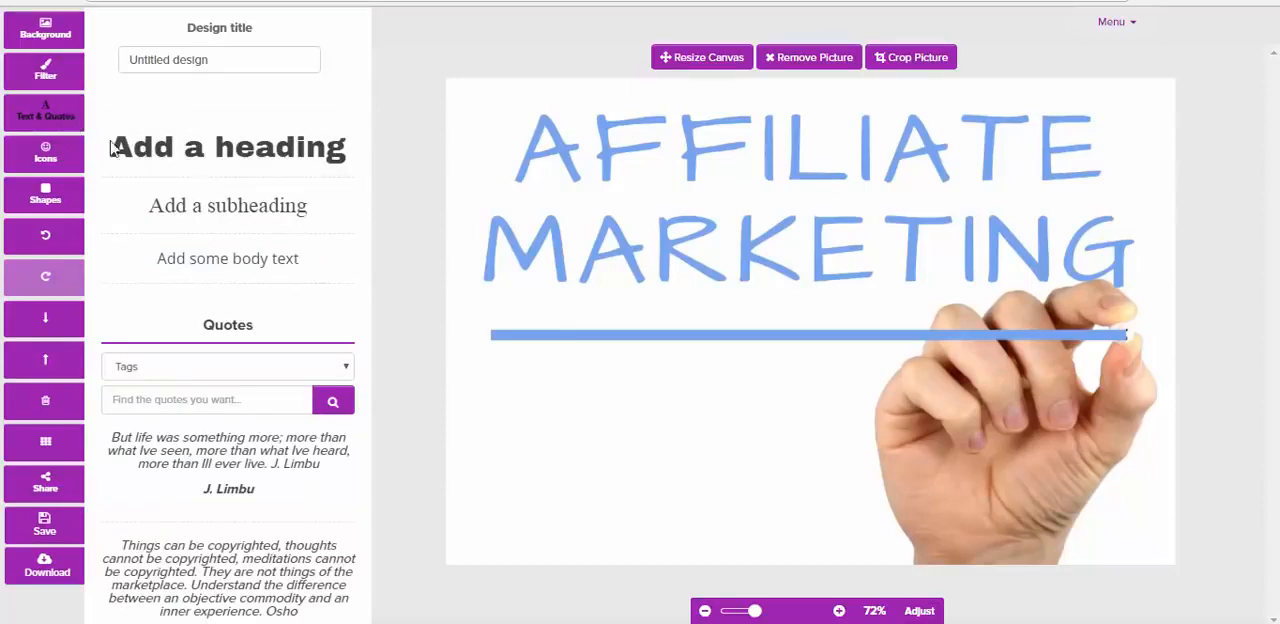
pyautogui.click(145, 404)
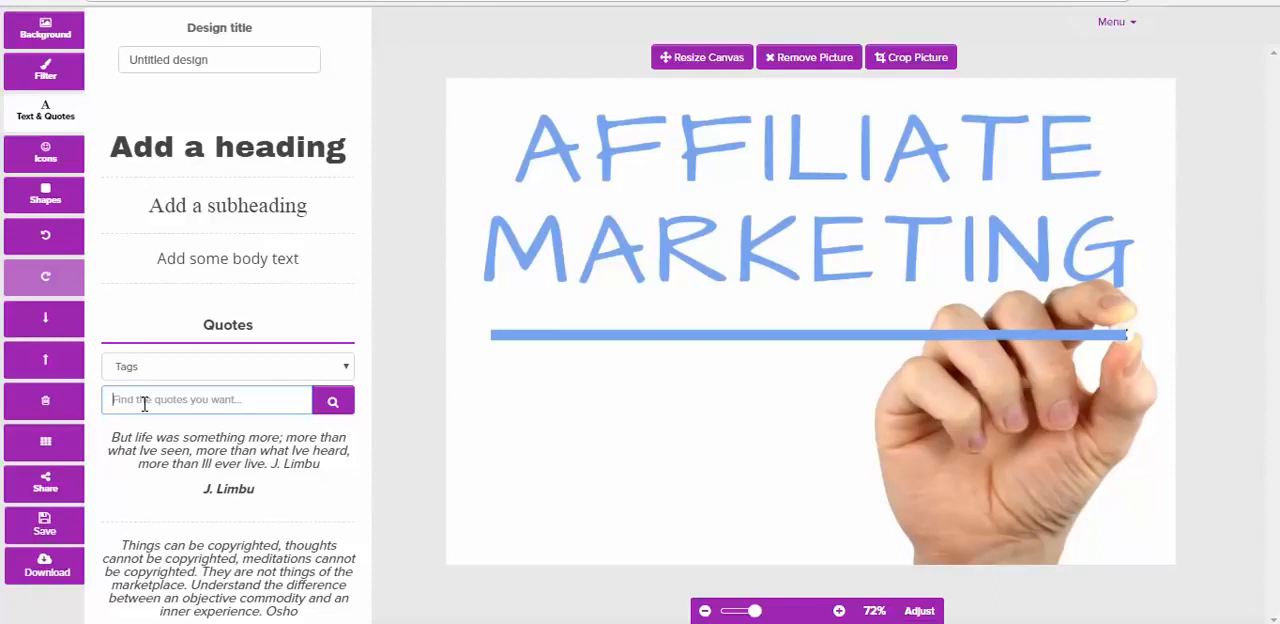
pyautogui.write('succes')
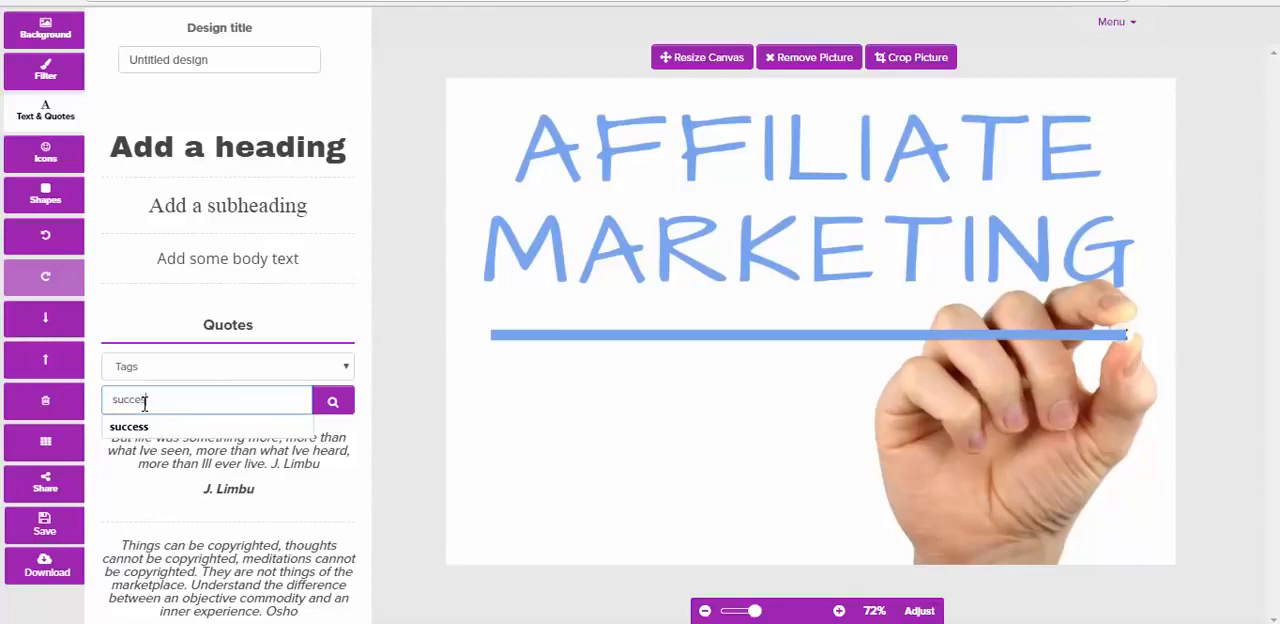
pyautogui.write('s')
pyautogui.click(140, 426)
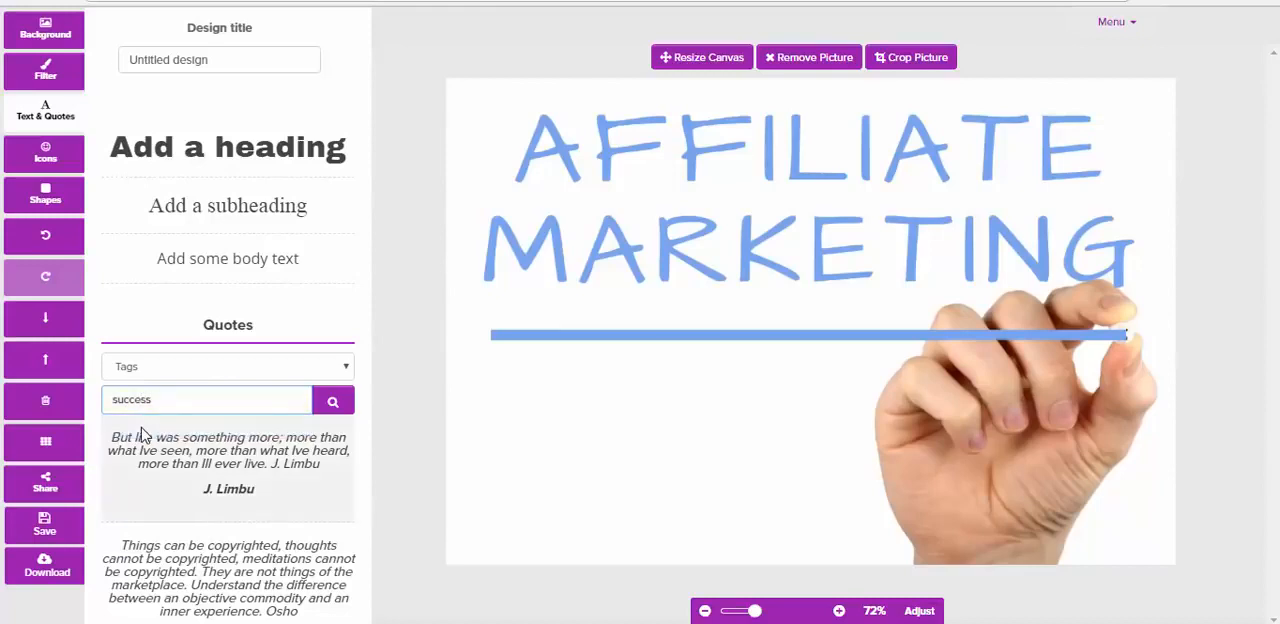
pyautogui.click(333, 401)
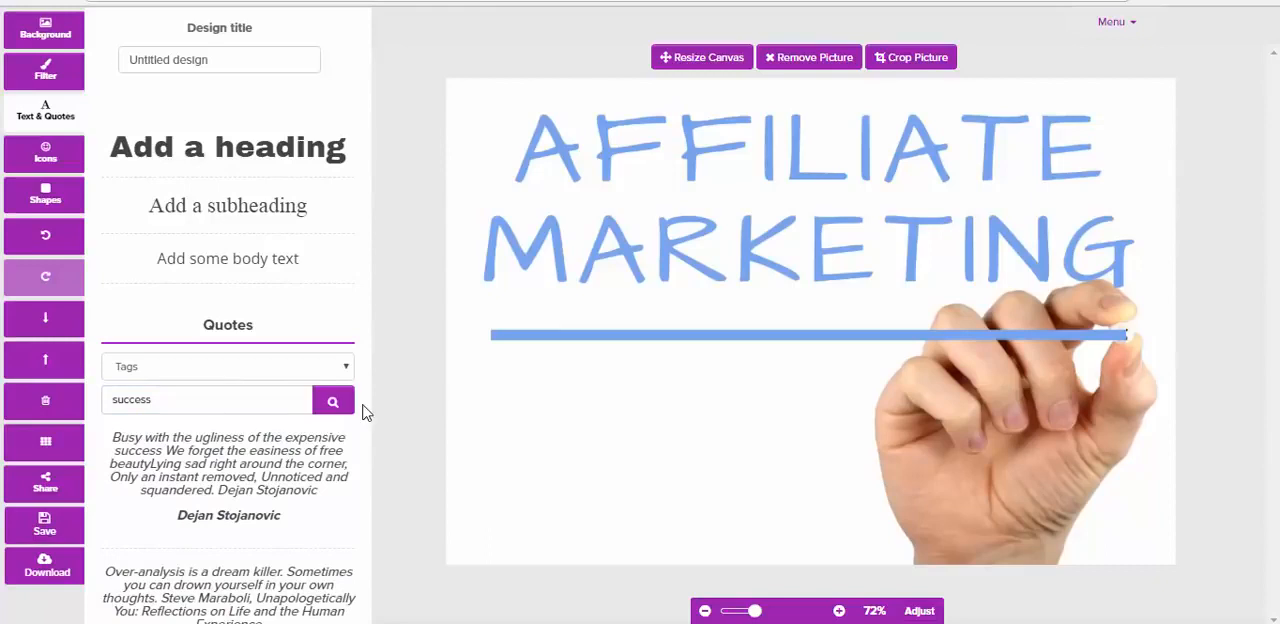
# Add the quote "Let's make progress, not excuses" to the design and place it below the blue line, beside the hand
pyautogui.scroll(-2, 365, 413)
pyautogui.scroll(-3, 365, 413)
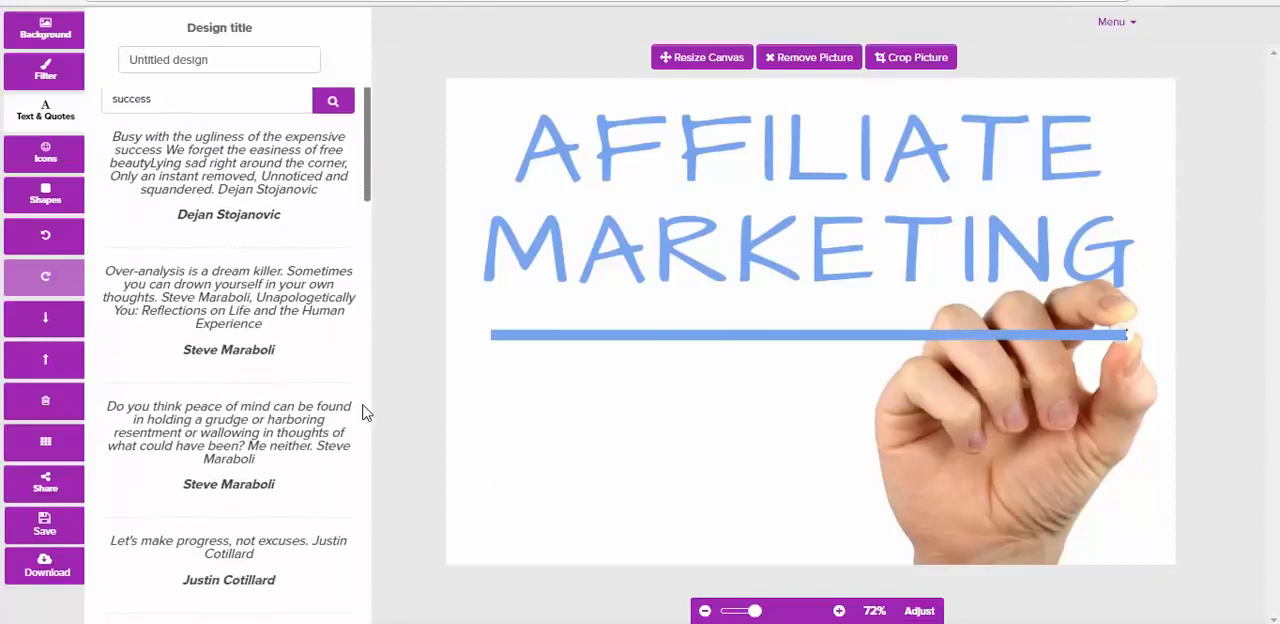
pyautogui.click(233, 468)
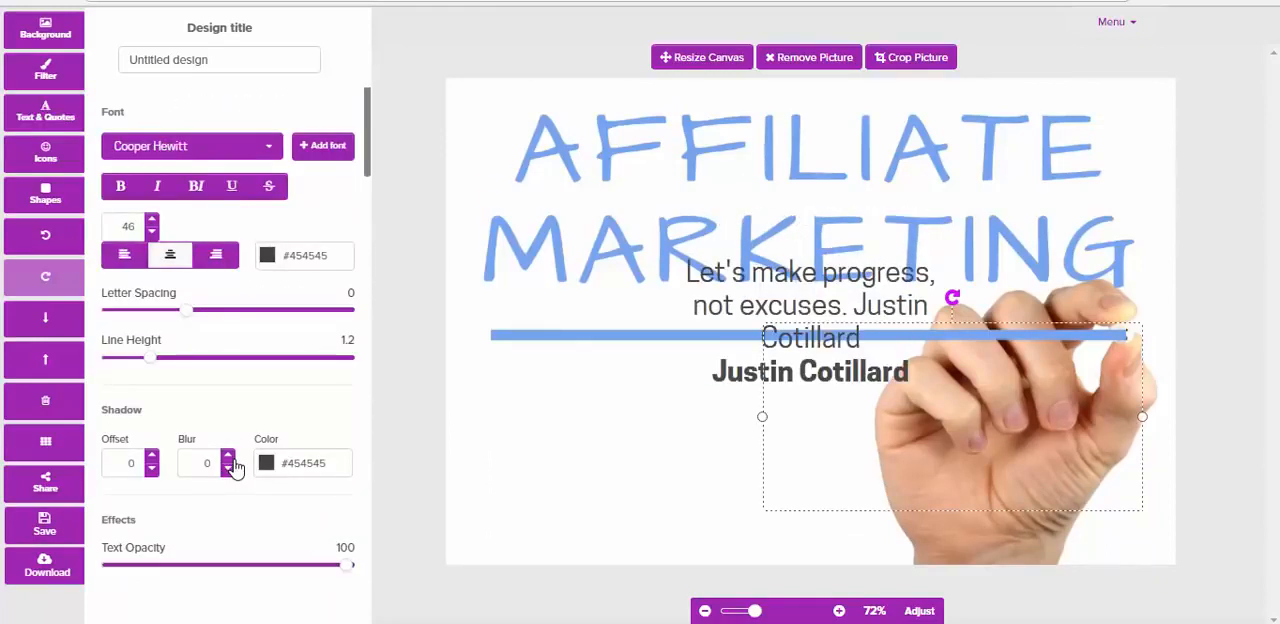
pyautogui.moveTo(655, 432); pyautogui.dragTo(580, 440)
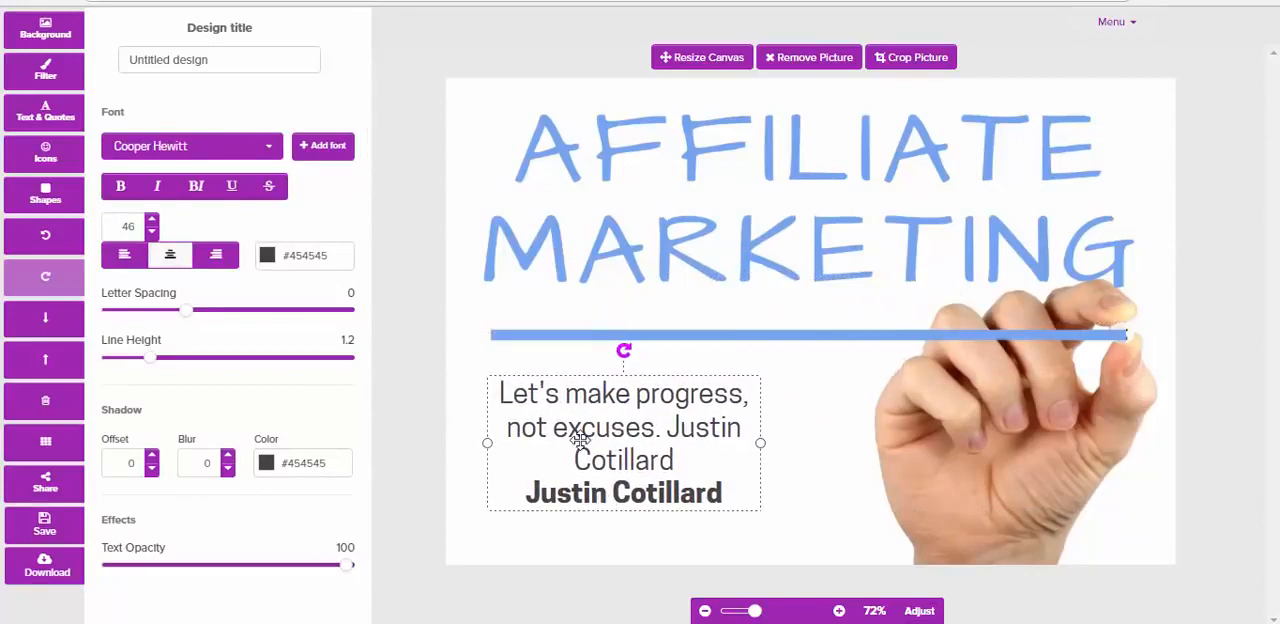
# Make the quote text bold and colour it red (#c25151)
pyautogui.click(120, 186)
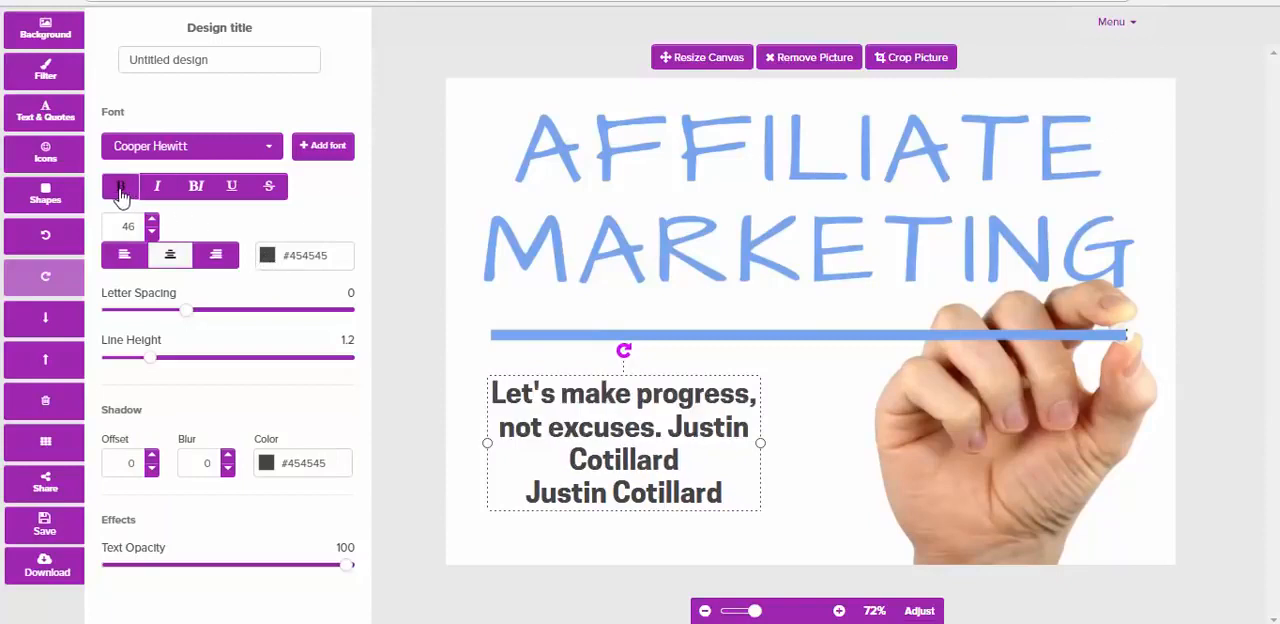
pyautogui.click(272, 259)
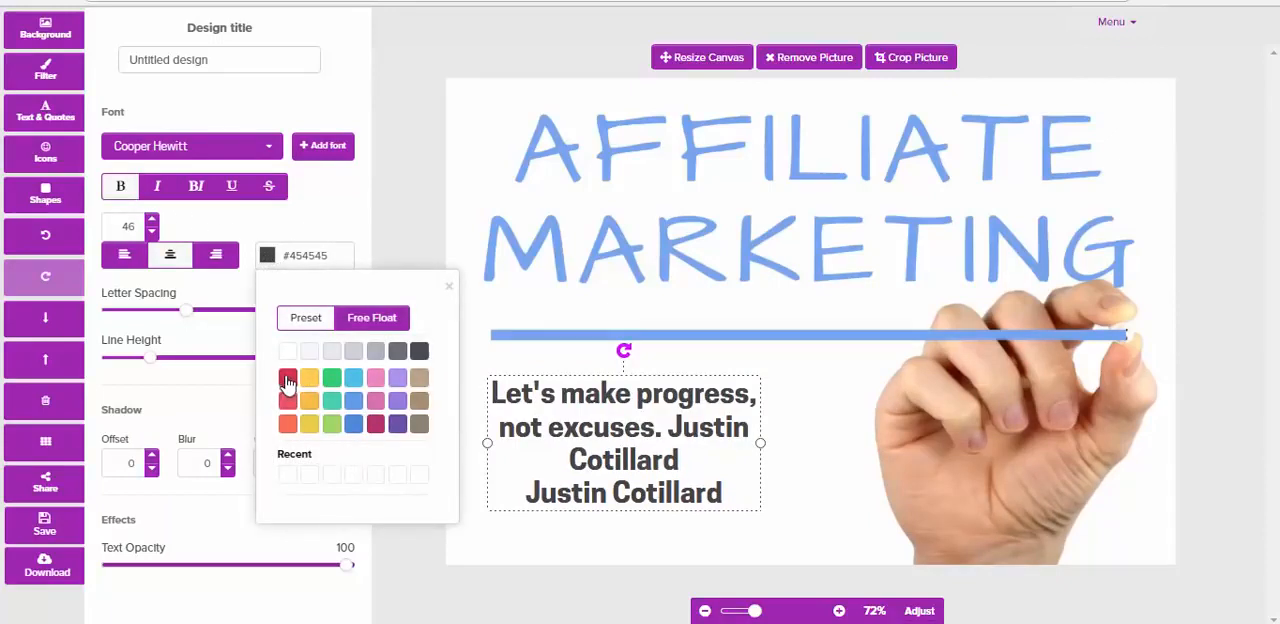
pyautogui.click(362, 318)
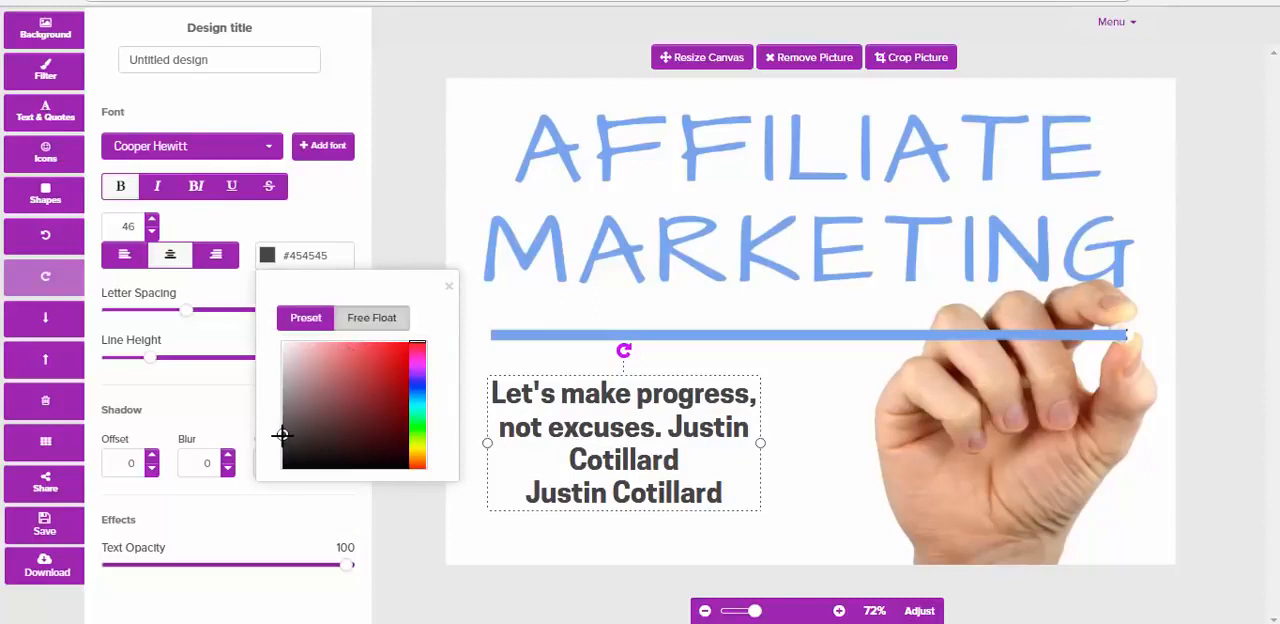
pyautogui.moveTo(281, 437); pyautogui.dragTo(356, 372)
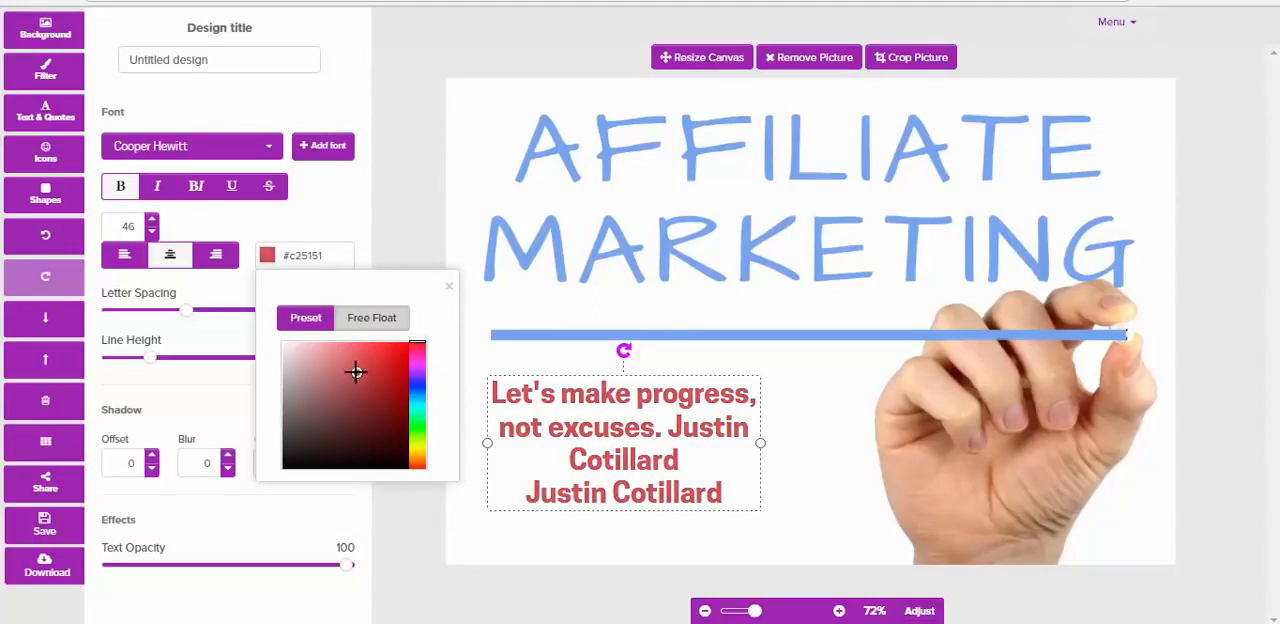
pyautogui.click(187, 404)
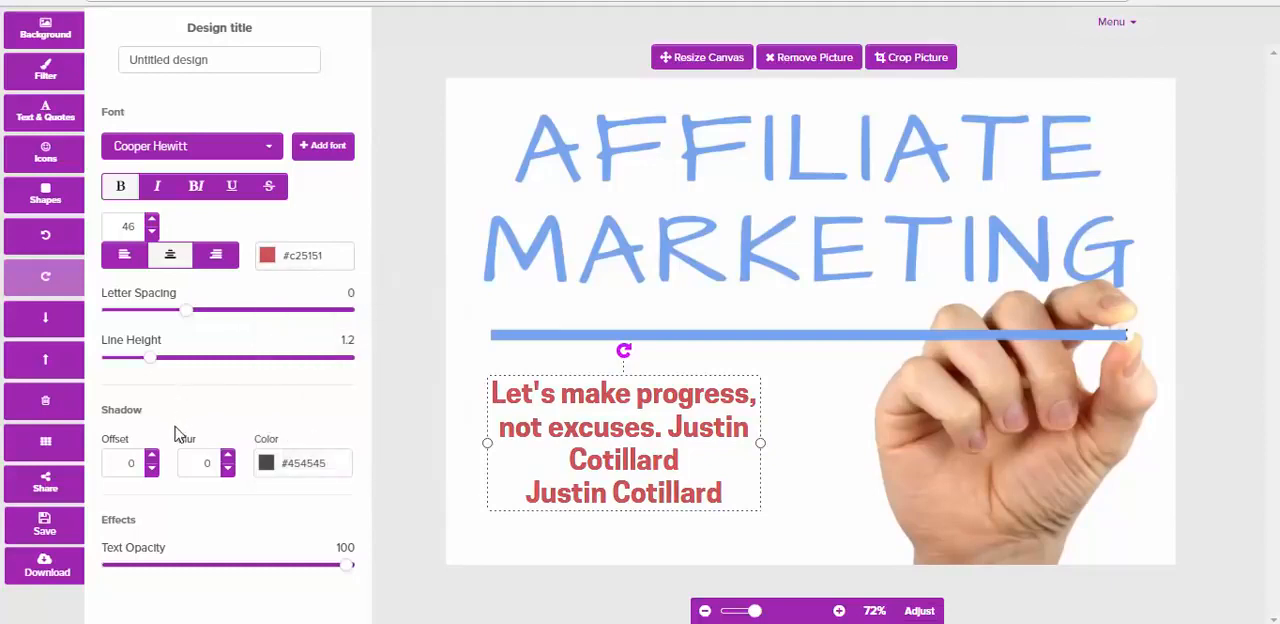
# Give the quote text a shadow with offset 3 and blur 4
pyautogui.click(152, 456)
pyautogui.click(152, 456)
pyautogui.click(152, 456)
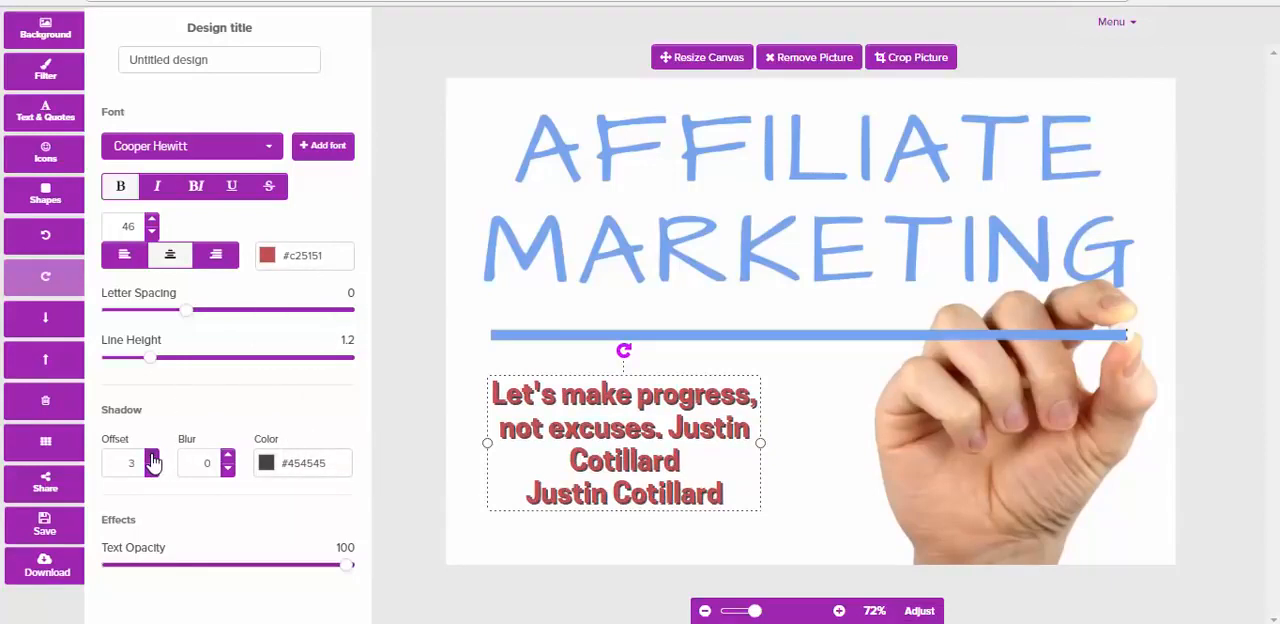
pyautogui.click(152, 456)
pyautogui.click(152, 468)
pyautogui.click(228, 457)
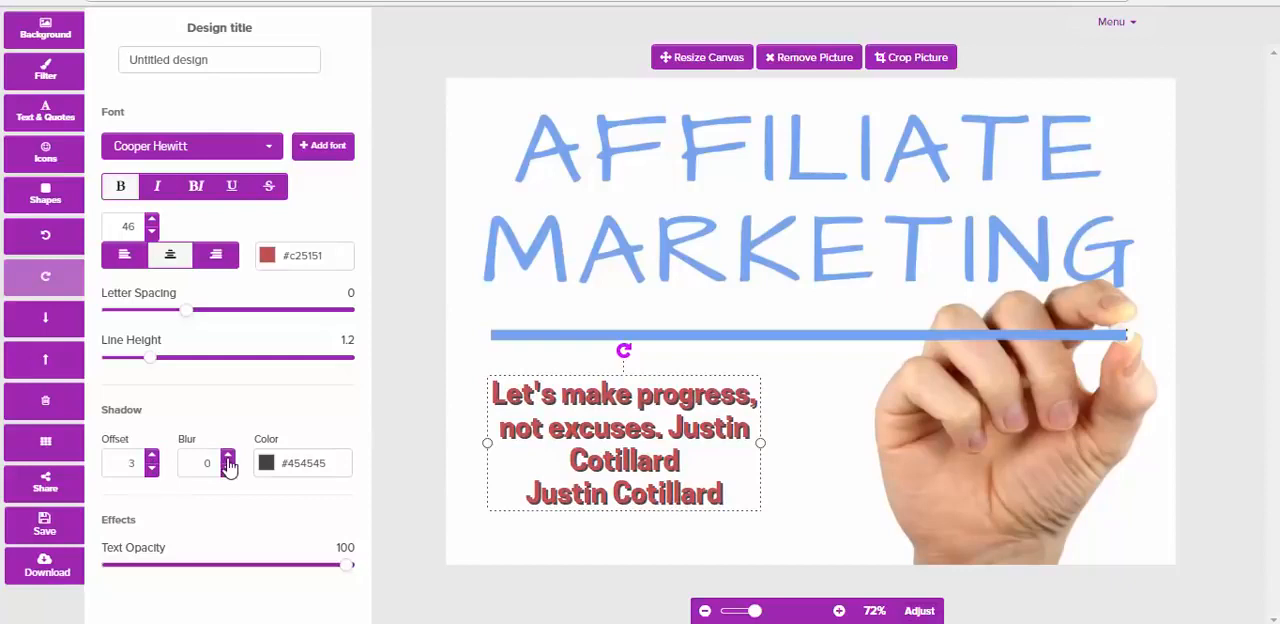
pyautogui.click(228, 457)
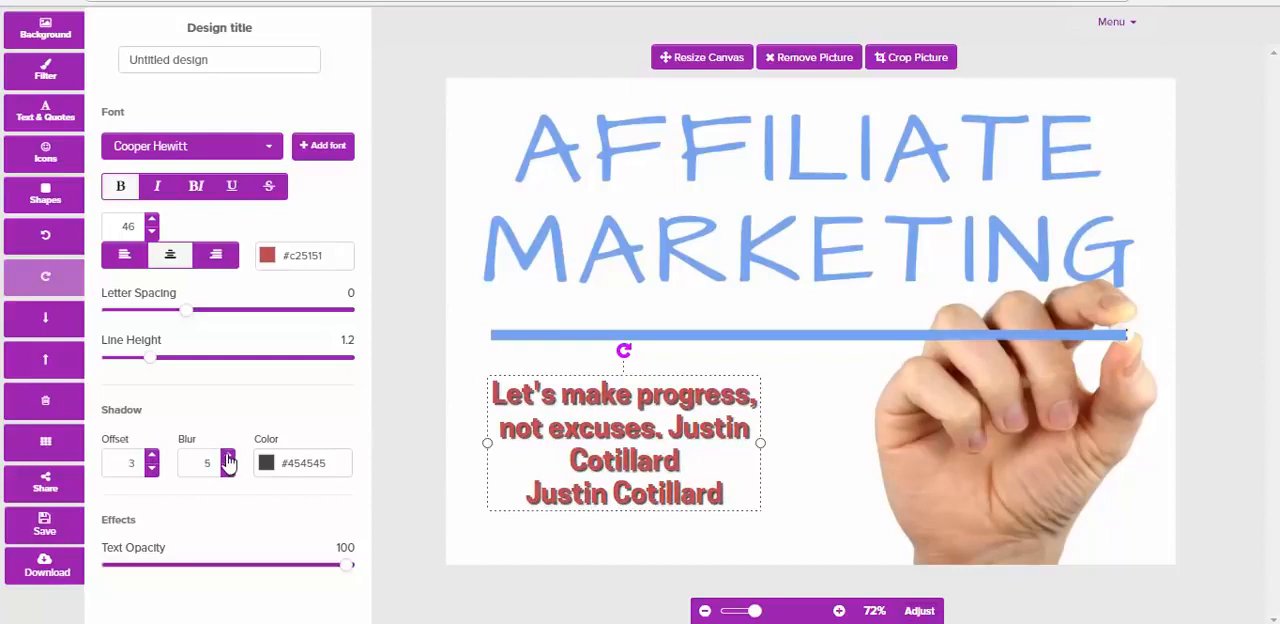
pyautogui.click(228, 468)
pyautogui.click(476, 423)
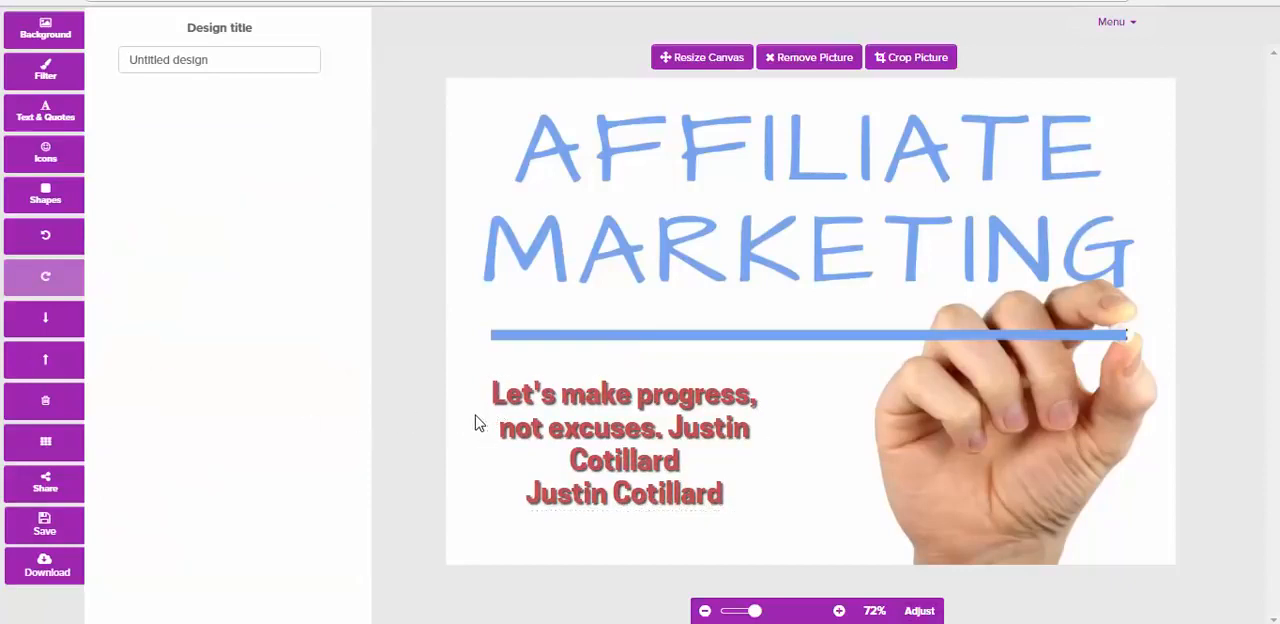
pyautogui.click(42, 114)
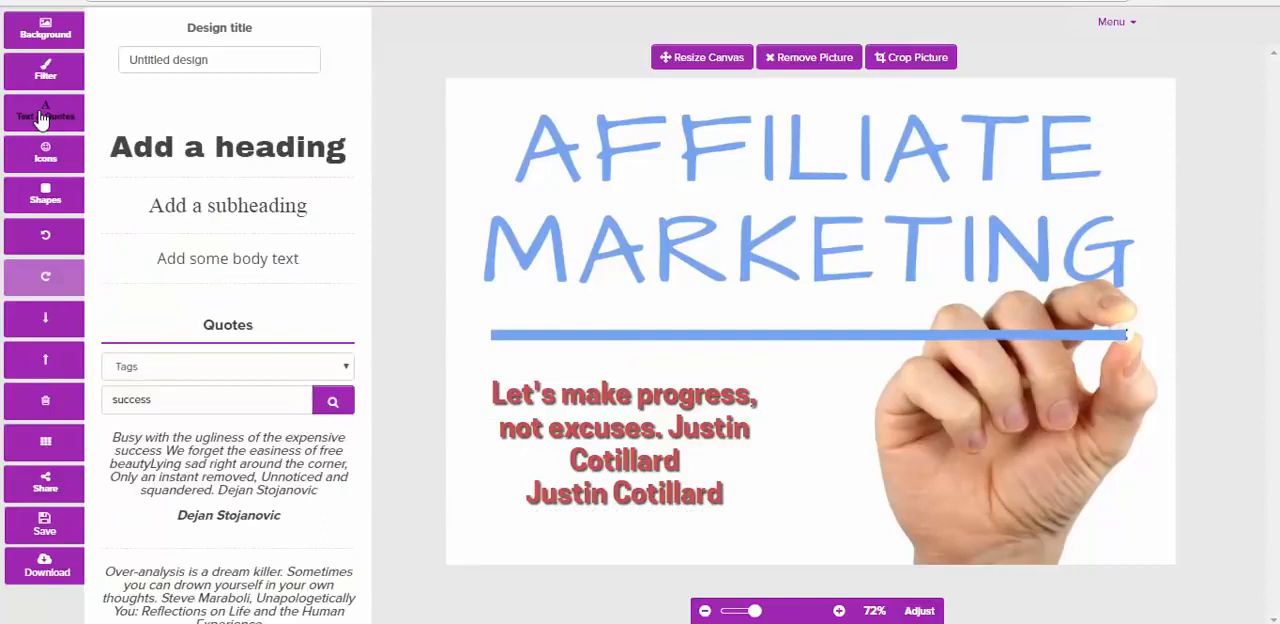
pyautogui.click(208, 155)
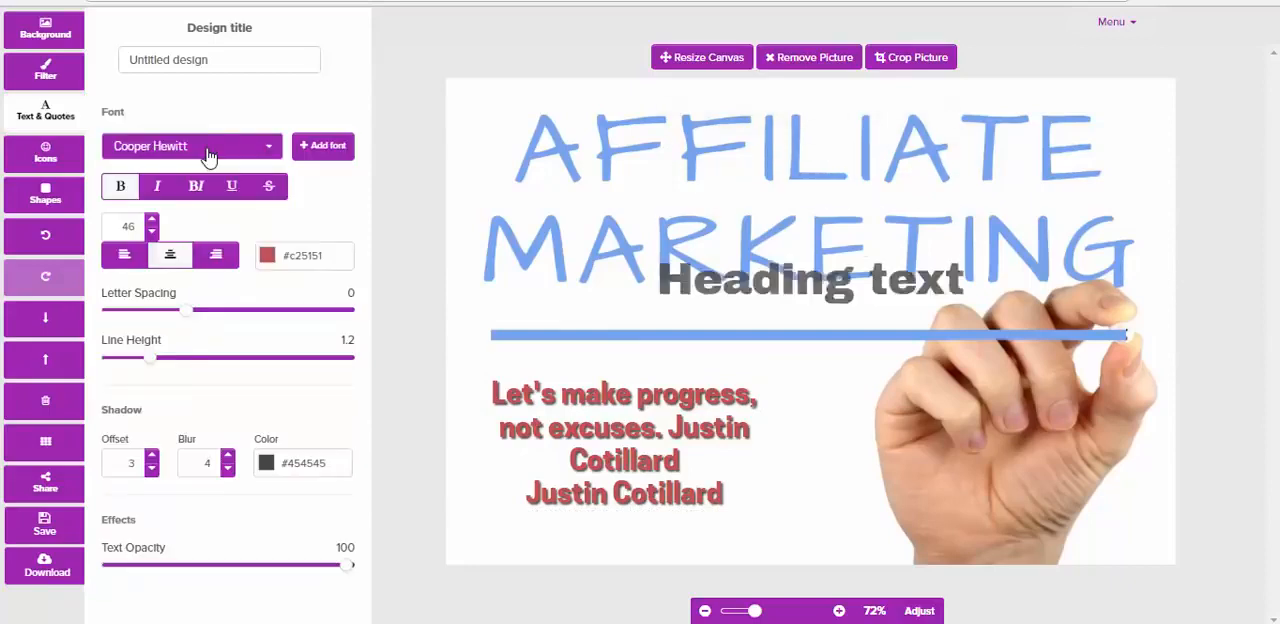
pyautogui.moveTo(815, 332); pyautogui.dragTo(775, 324)
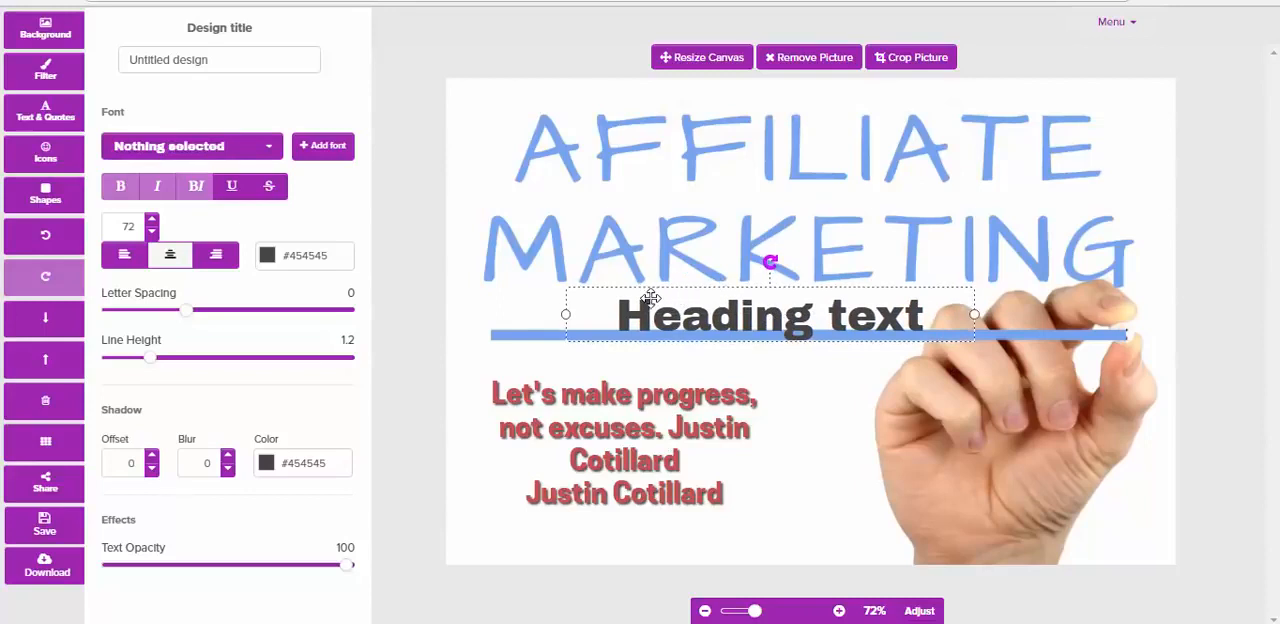
pyautogui.press('Delete')
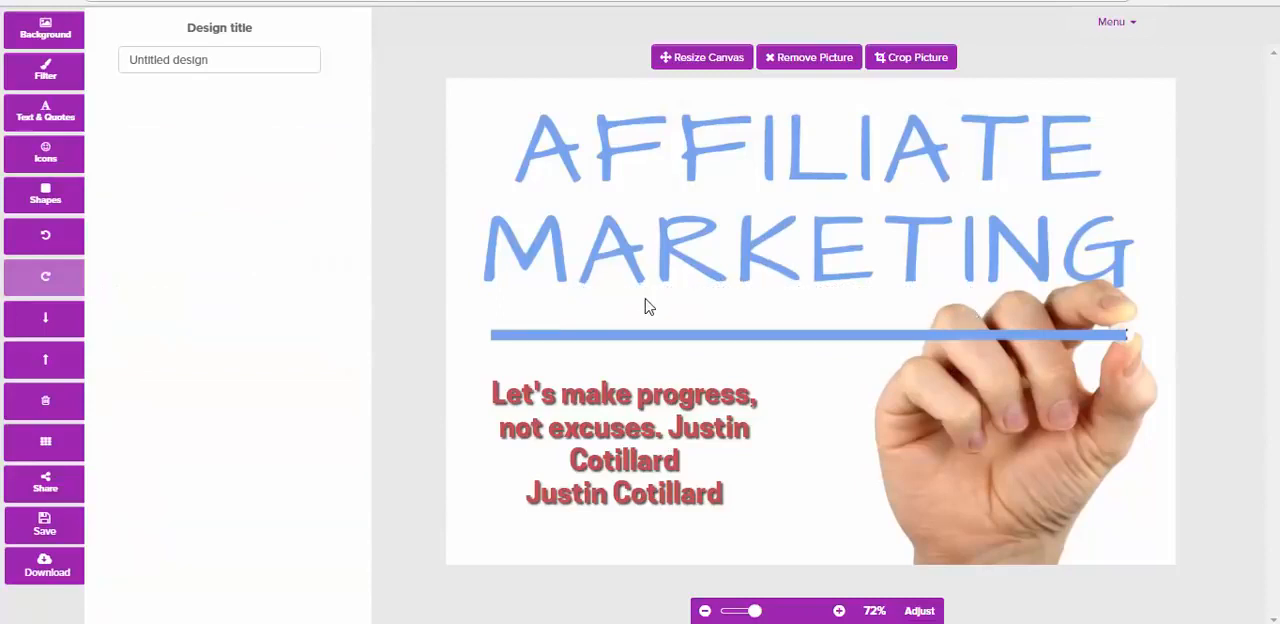
# Apply a pale pink colour overlay (#e3d1d1) to the background picture at strength 19
pyautogui.click(45, 76)
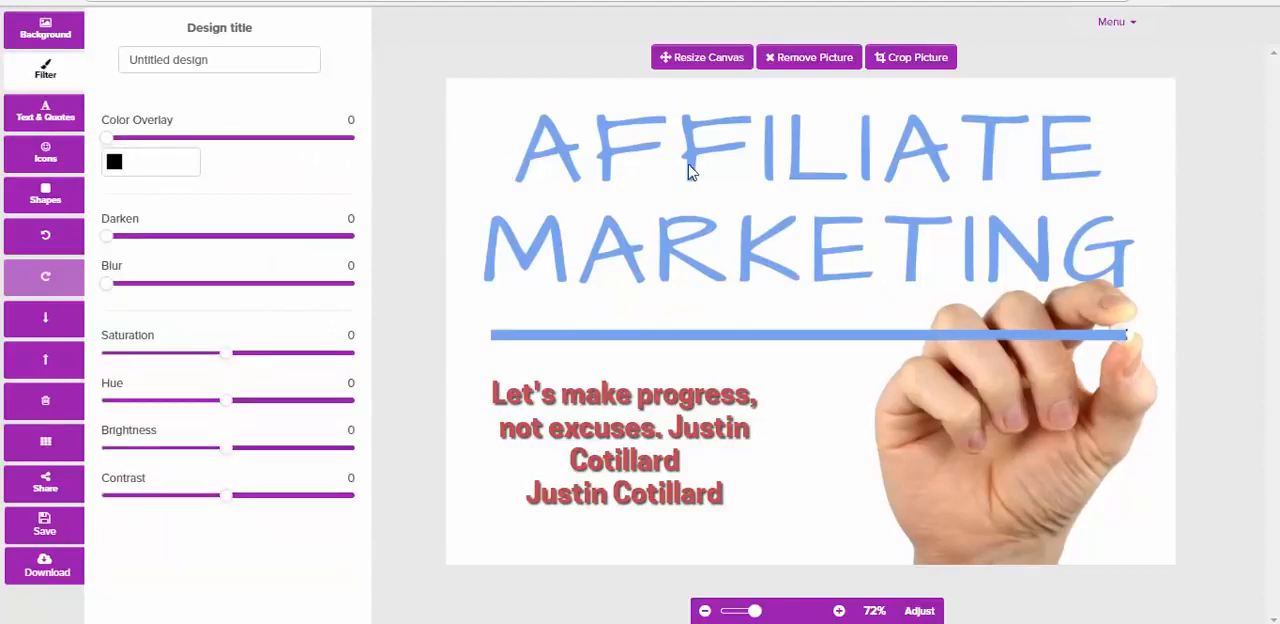
pyautogui.click(115, 165)
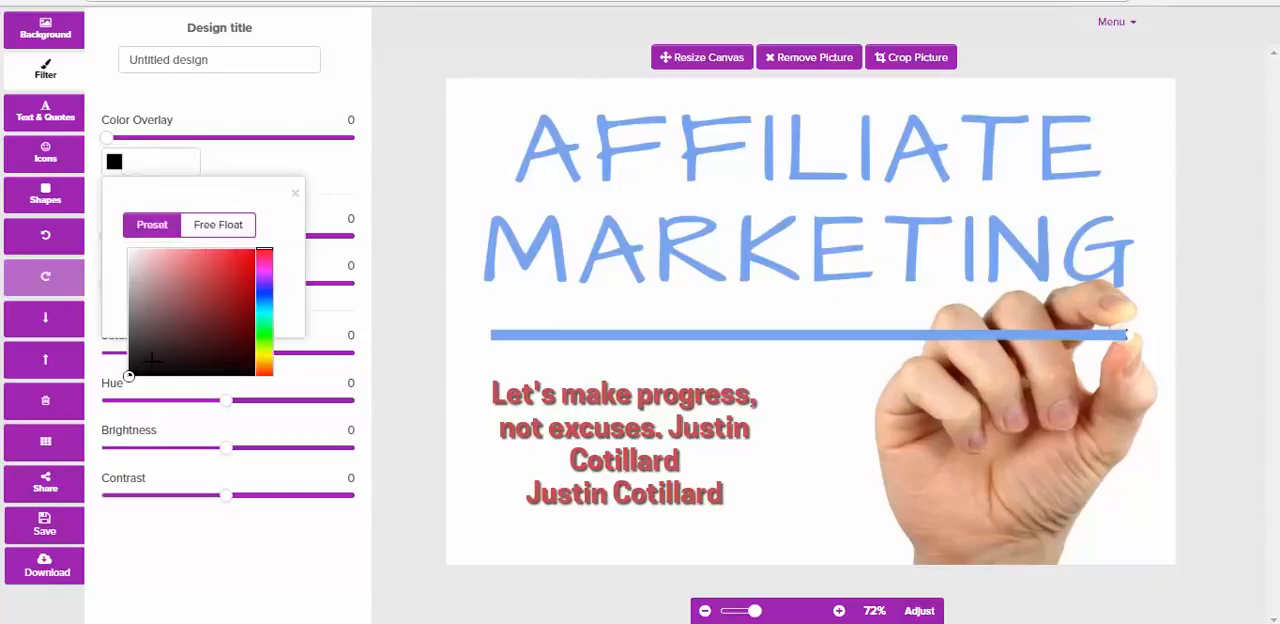
pyautogui.moveTo(128, 377)
pyautogui.mouseDown()
pyautogui.moveTo(219, 280)
pyautogui.moveTo(214, 263)
pyautogui.moveTo(204, 270)
pyautogui.mouseUp()
pyautogui.moveTo(107, 138); pyautogui.dragTo(157, 145)
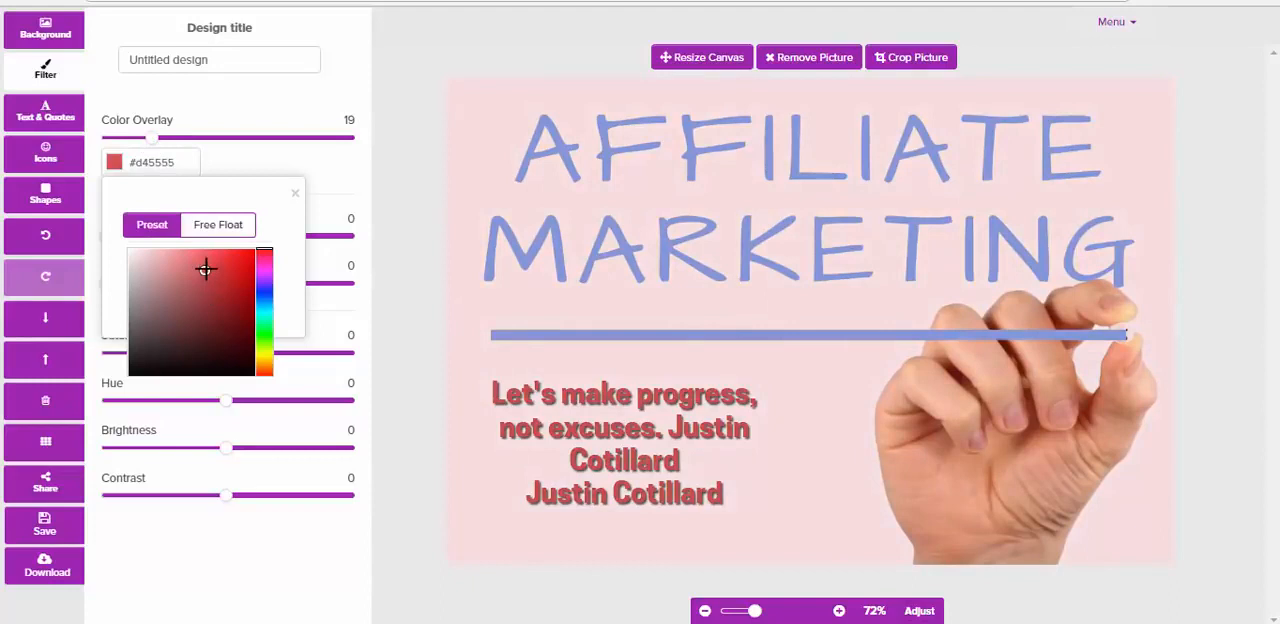
pyautogui.moveTo(206, 266); pyautogui.dragTo(138, 263)
pyautogui.click(330, 172)
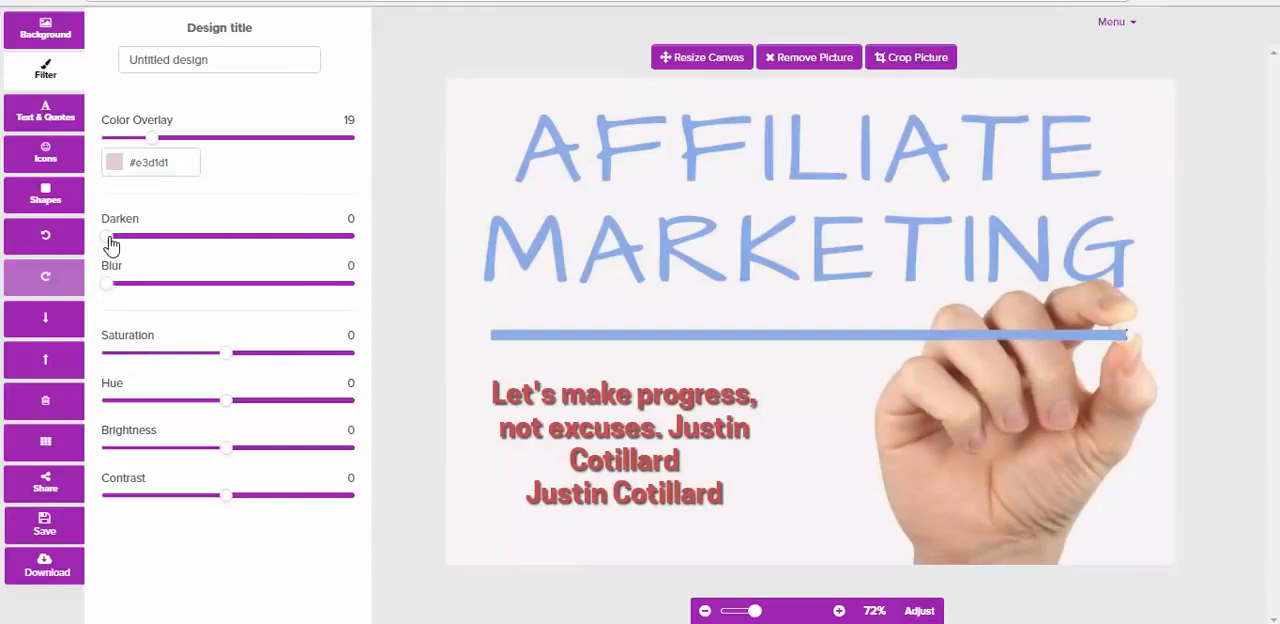
# Set the picture's Darken to 9, Blur to 12, Saturation to 9, Hue to 6, Brightness to -3 and Contrast to -2
pyautogui.moveTo(108, 237); pyautogui.dragTo(139, 293)
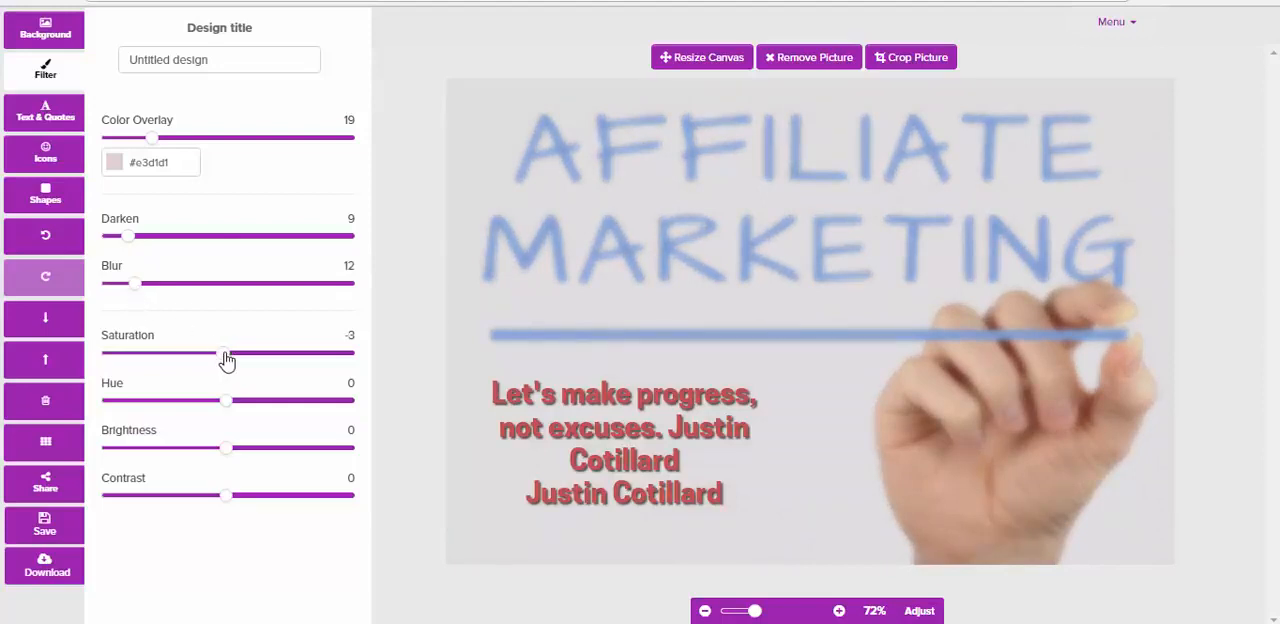
pyautogui.moveTo(228, 356)
pyautogui.mouseDown()
pyautogui.moveTo(196, 361)
pyautogui.moveTo(243, 360)
pyautogui.mouseUp()
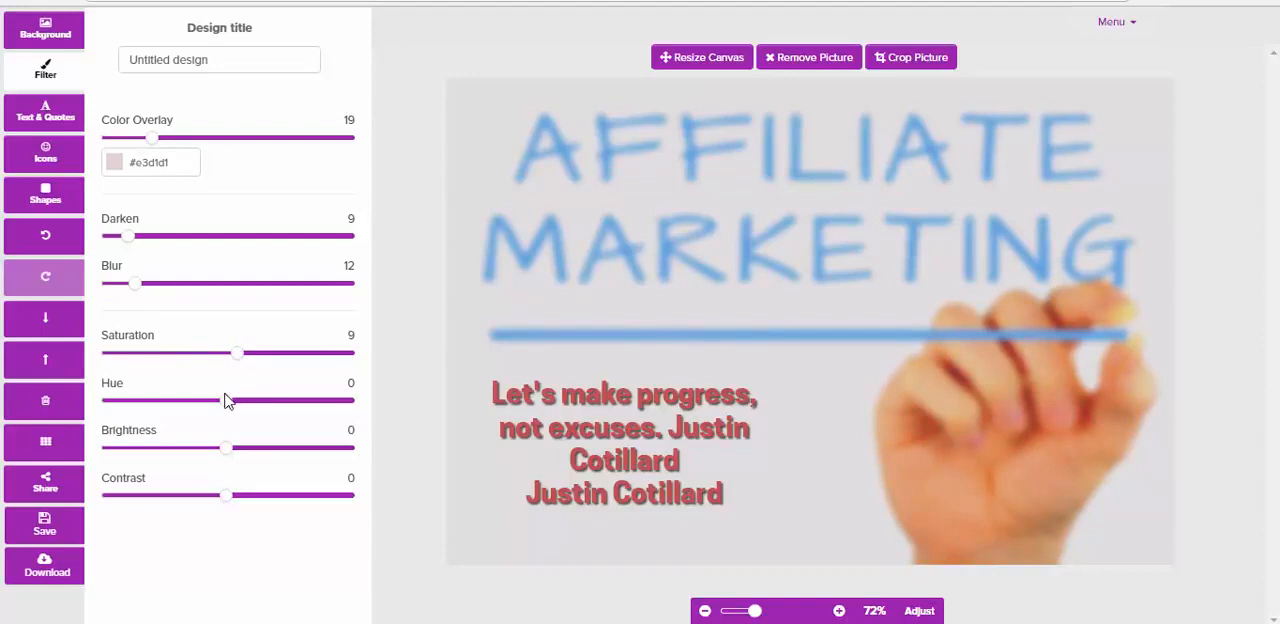
pyautogui.moveTo(229, 400); pyautogui.dragTo(237, 409)
pyautogui.moveTo(228, 448)
pyautogui.mouseDown()
pyautogui.moveTo(254, 457)
pyautogui.moveTo(228, 460)
pyautogui.mouseUp()
pyautogui.moveTo(226, 504)
pyautogui.mouseDown()
pyautogui.moveTo(203, 500)
pyautogui.moveTo(228, 505)
pyautogui.mouseUp()
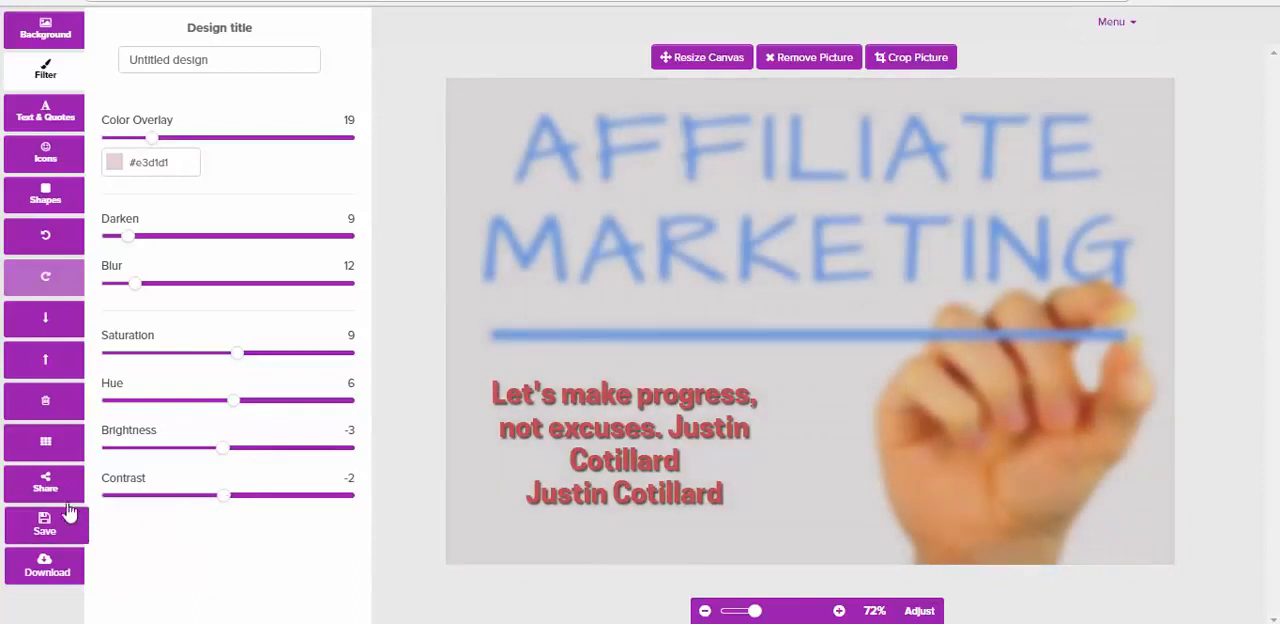
# Show and hide the canvas grid, and review the options for sharing the design with team members and on social media
pyautogui.click(44, 448)
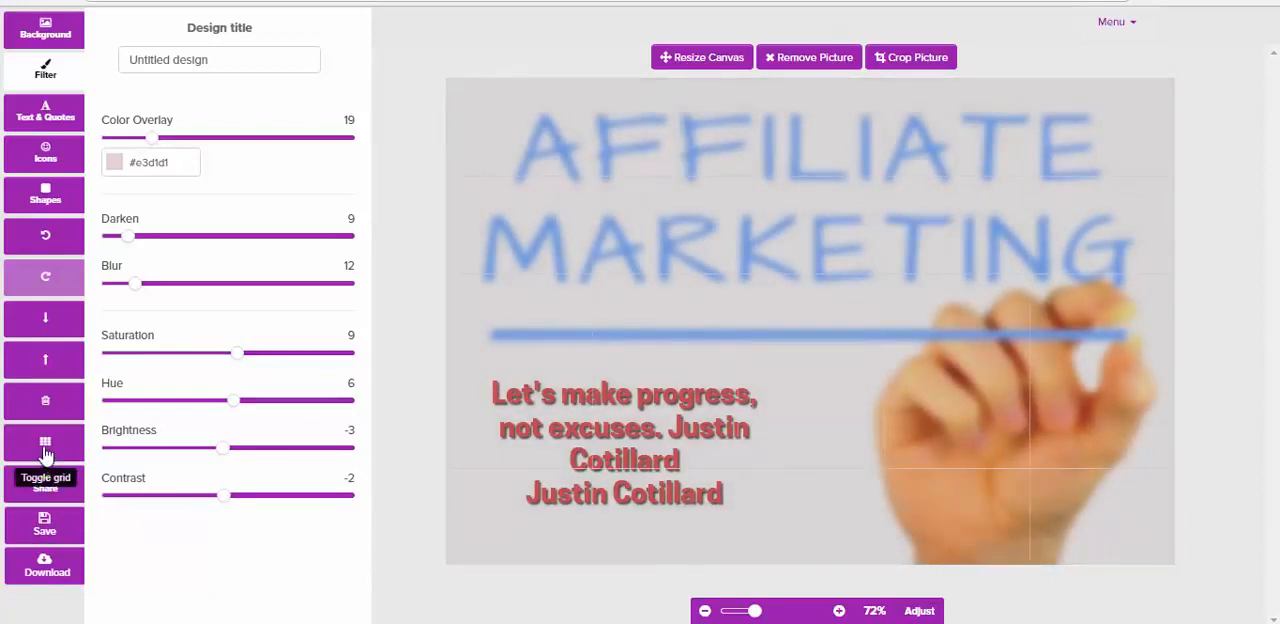
pyautogui.click(45, 449)
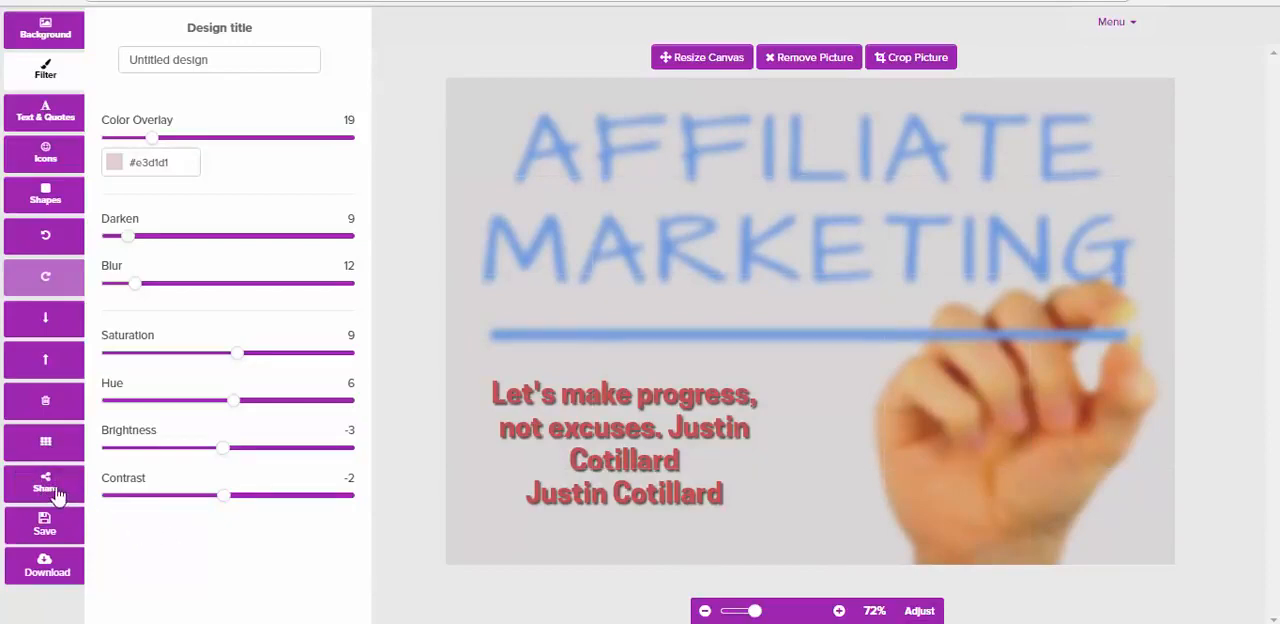
pyautogui.click(46, 486)
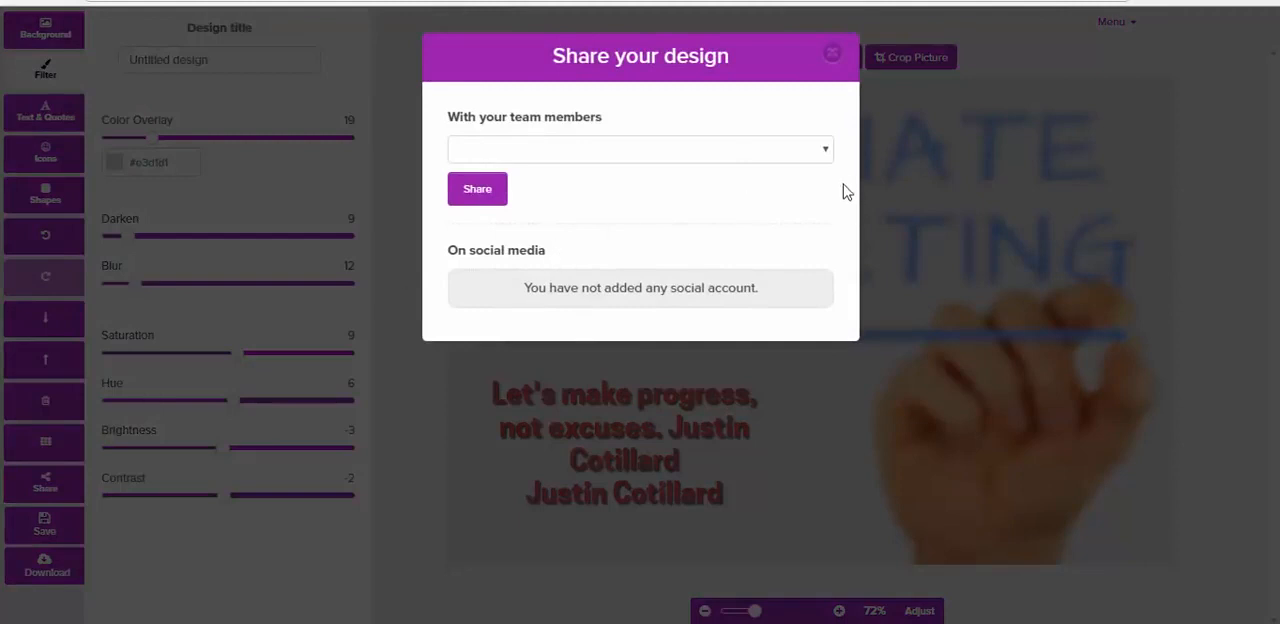
pyautogui.click(826, 155)
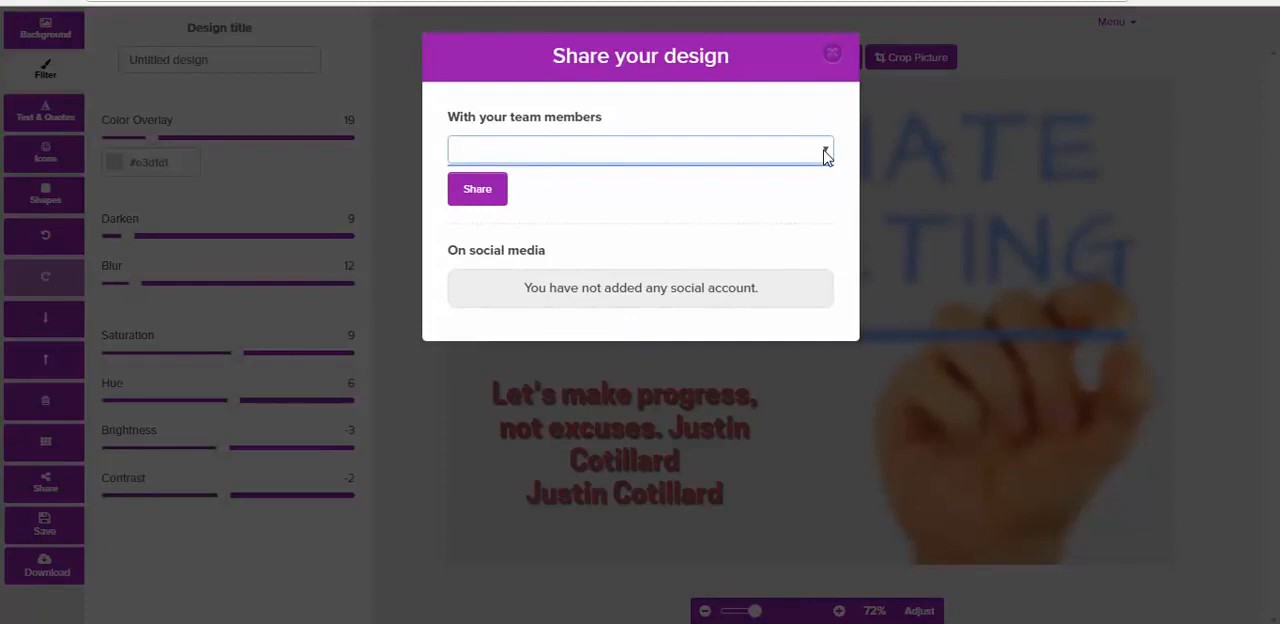
pyautogui.click(482, 195)
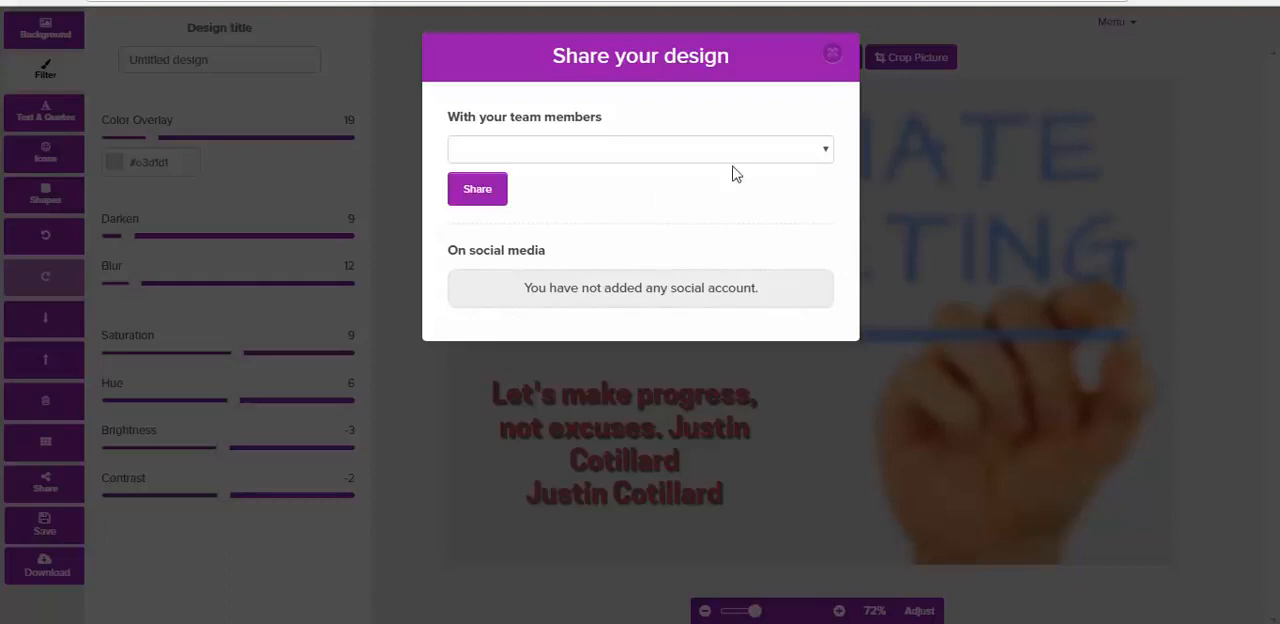
pyautogui.click(832, 53)
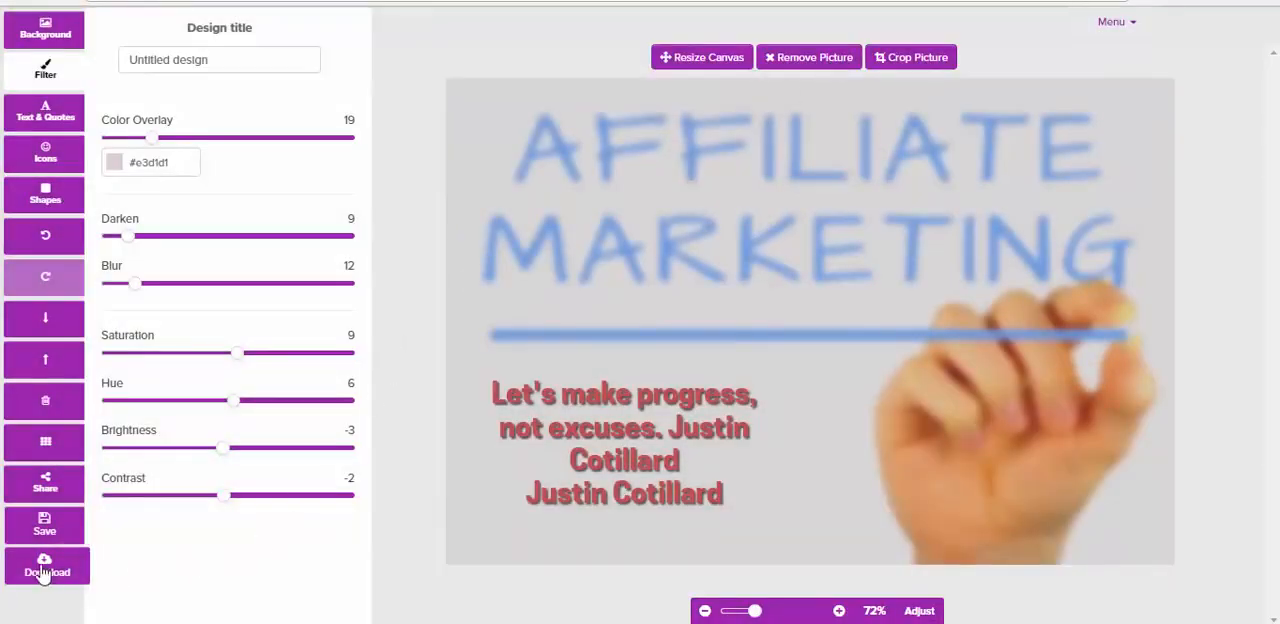
# Review the design's save options and the available download formats
pyautogui.click(44, 528)
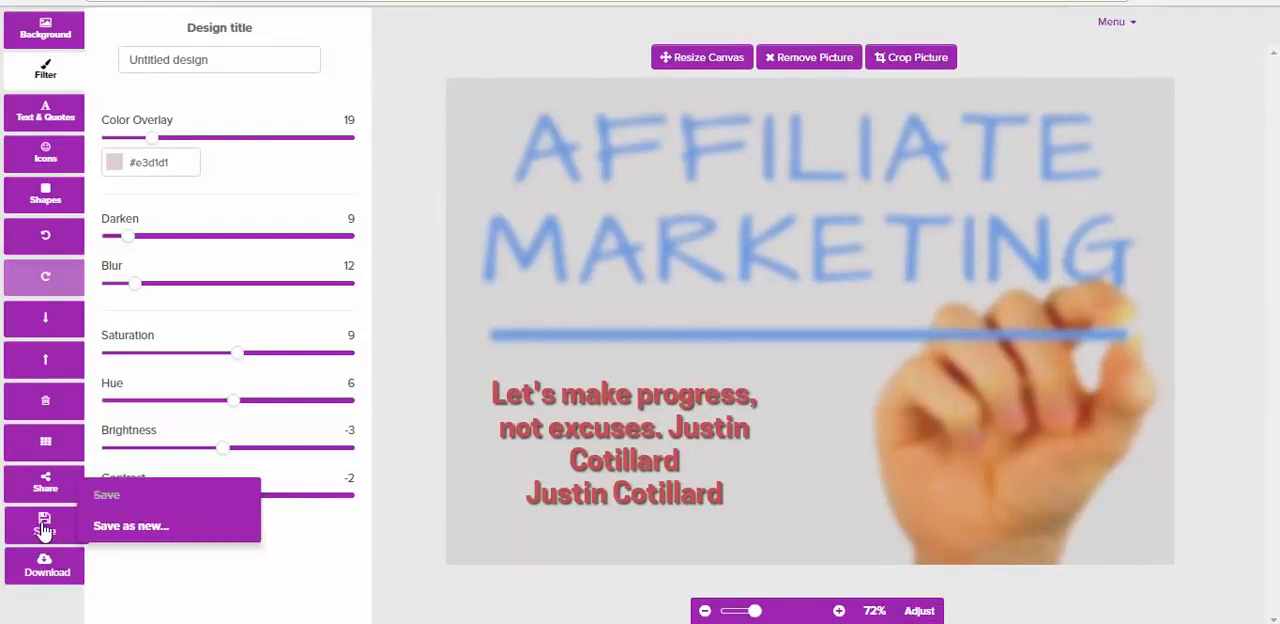
pyautogui.click(45, 572)
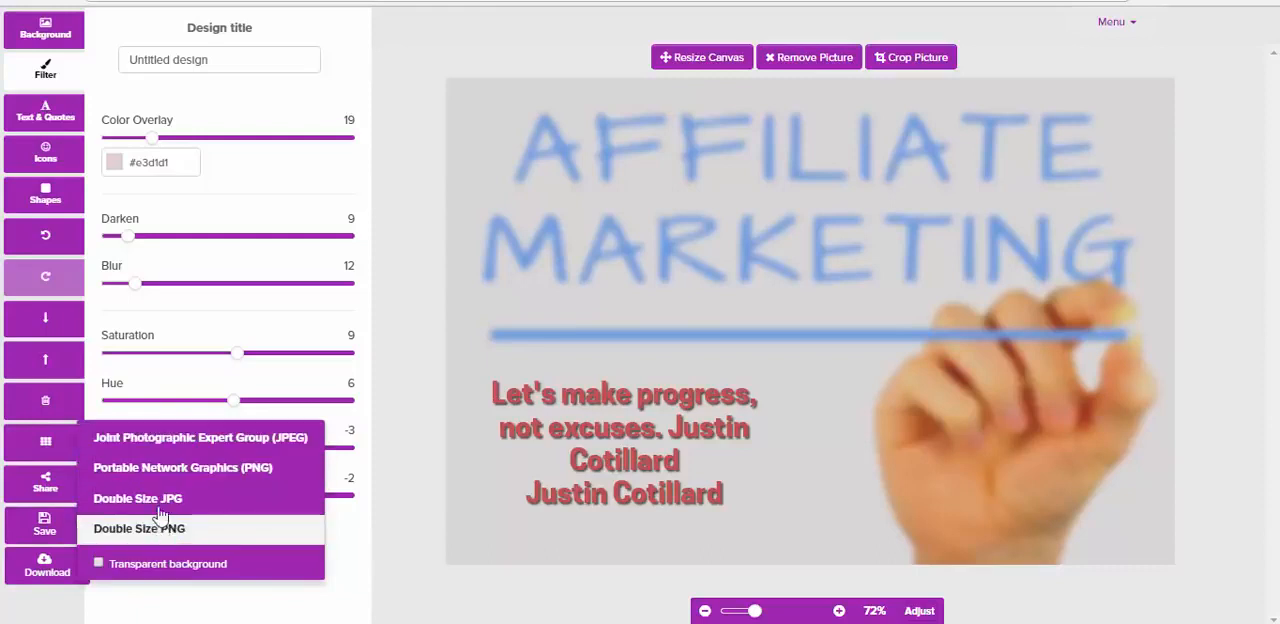
pyautogui.click(398, 453)
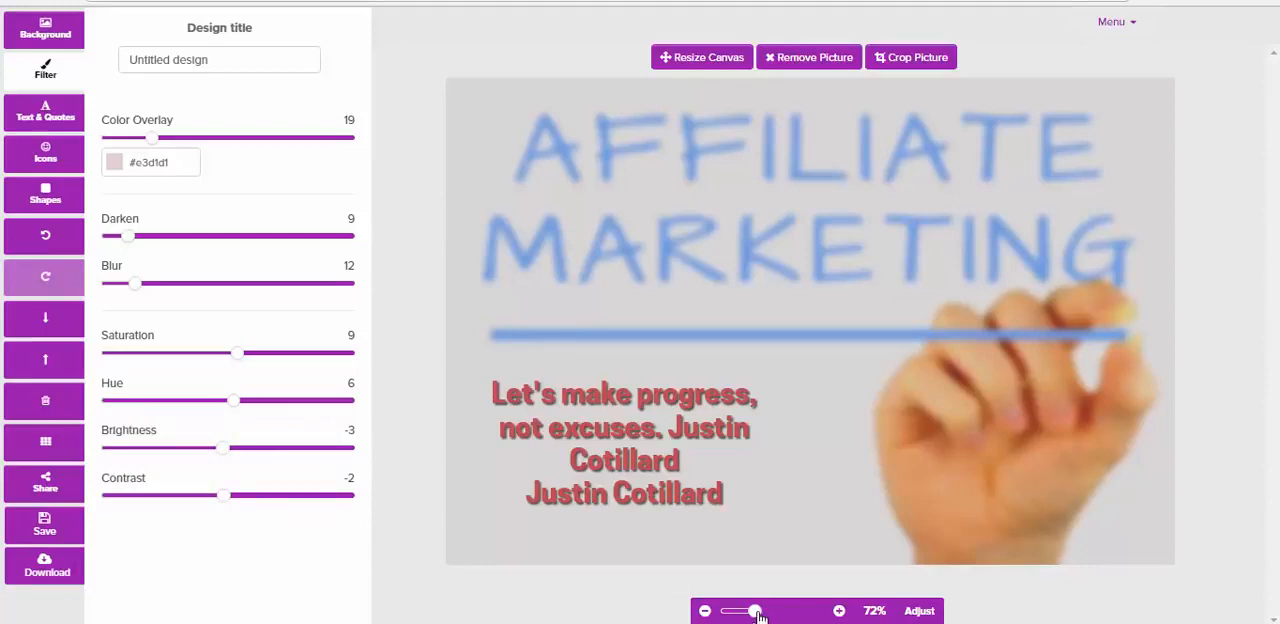
pyautogui.moveTo(755, 612); pyautogui.dragTo(752, 617)
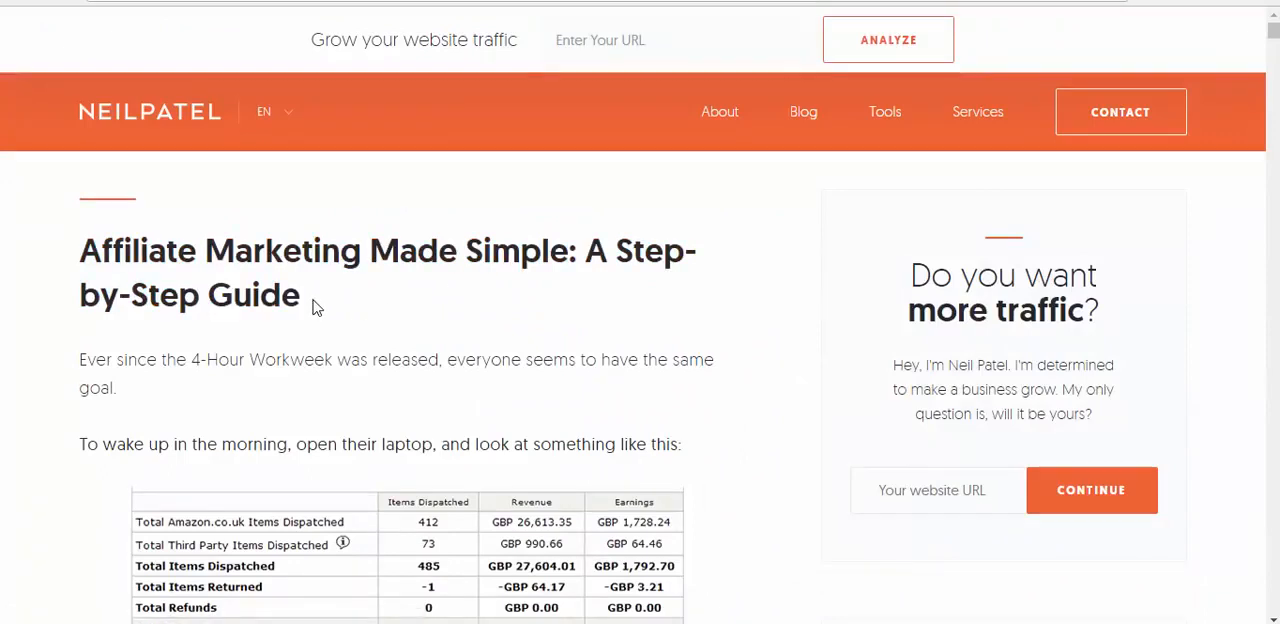
# Send the headline "Affiliate Marketing Made Simple: A Step-by-Step Guide" from the Neil Patel web article to Pixelmodo as text in a new design
pyautogui.moveTo(318, 302); pyautogui.dragTo(83, 262)
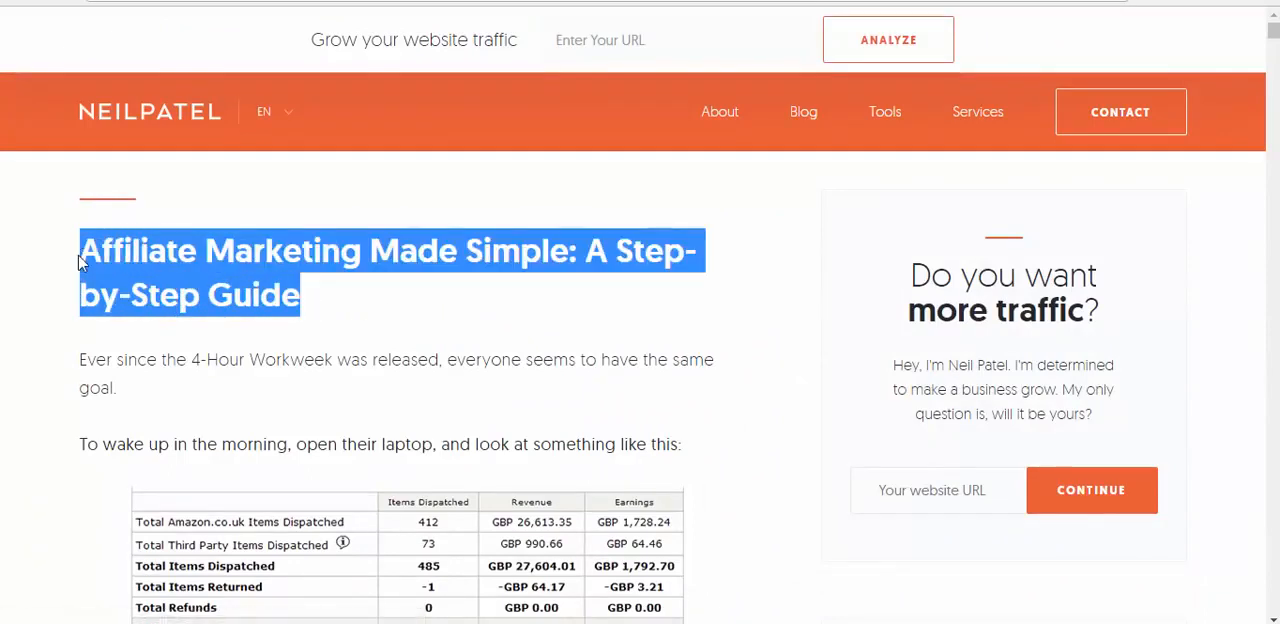
pyautogui.rightClick(83, 262)
pyautogui.click(150, 346)
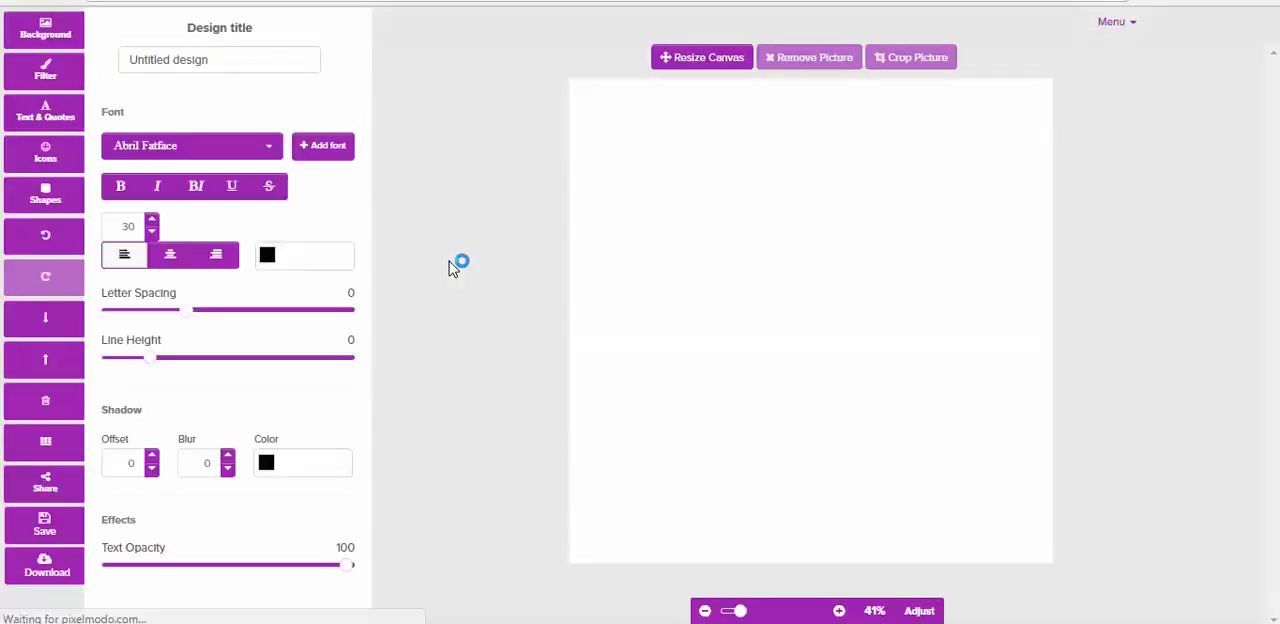
pyautogui.moveTo(845, 294)
pyautogui.mouseDown()
pyautogui.moveTo(850, 152)
pyautogui.moveTo(842, 285)
pyautogui.mouseUp()
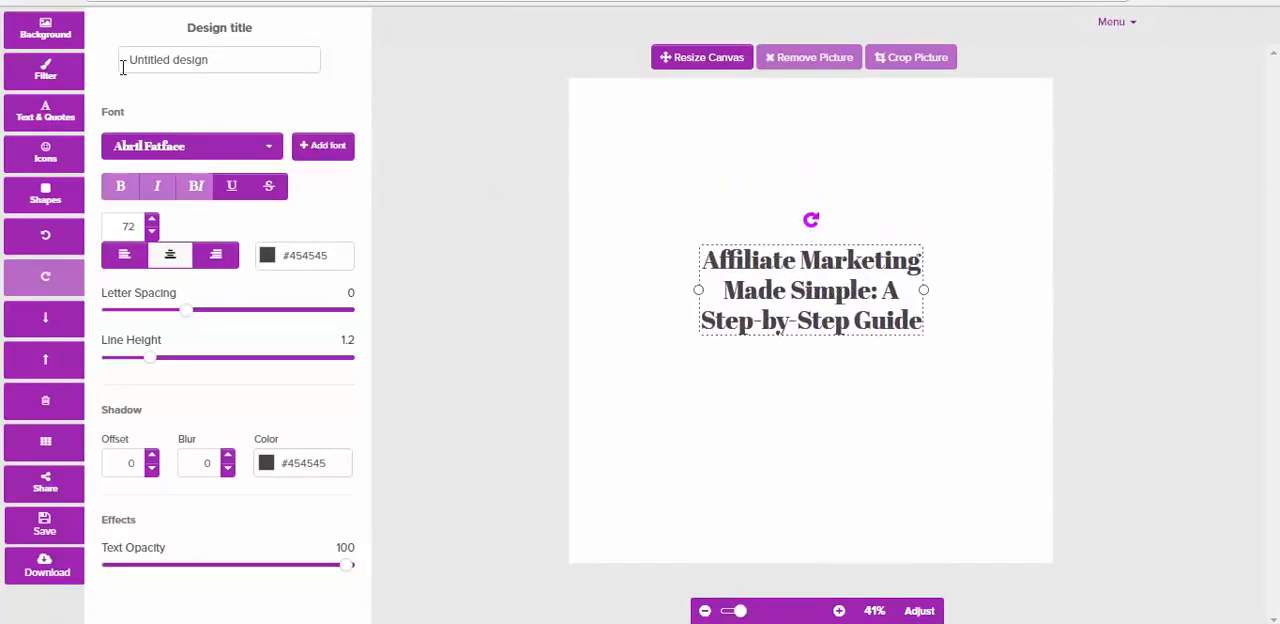
# Search the background images for "affiliate"
pyautogui.click(44, 40)
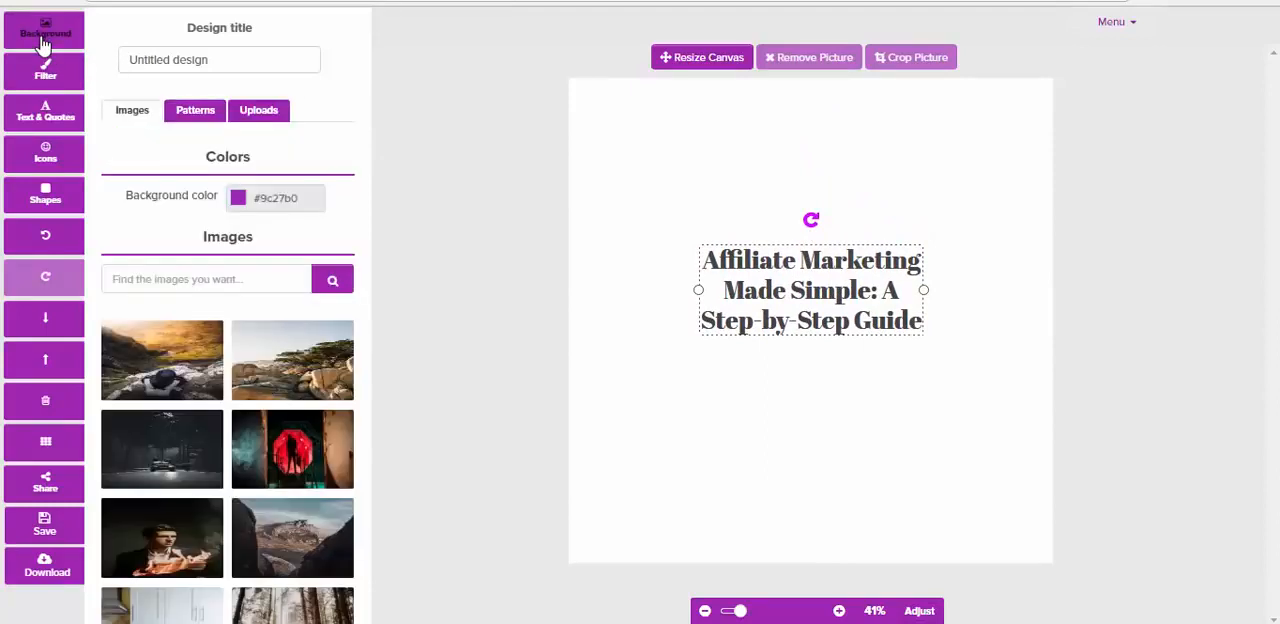
pyautogui.click(193, 279)
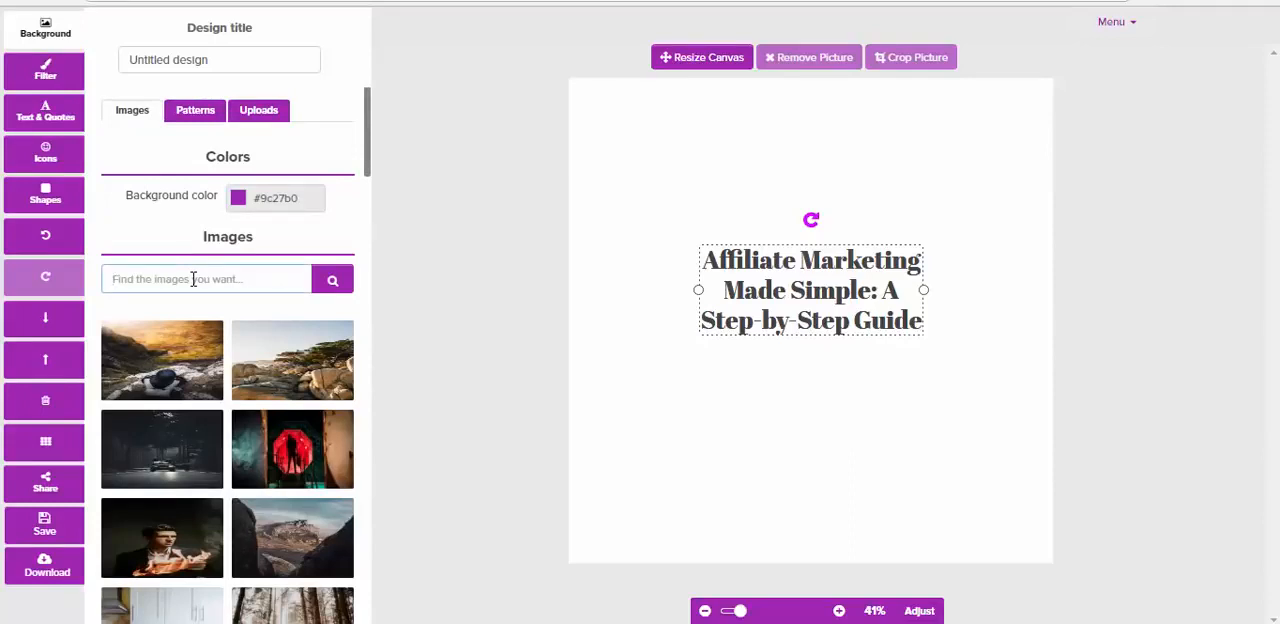
pyautogui.click(193, 279)
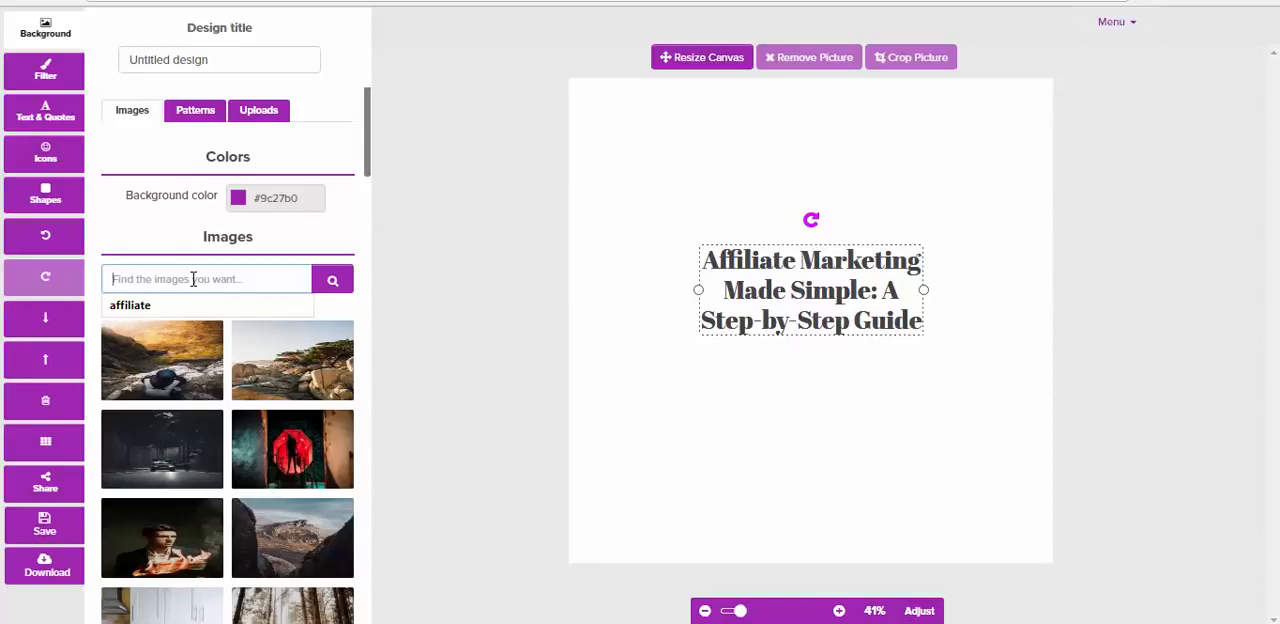
pyautogui.write('affiliate')
pyautogui.click(154, 308)
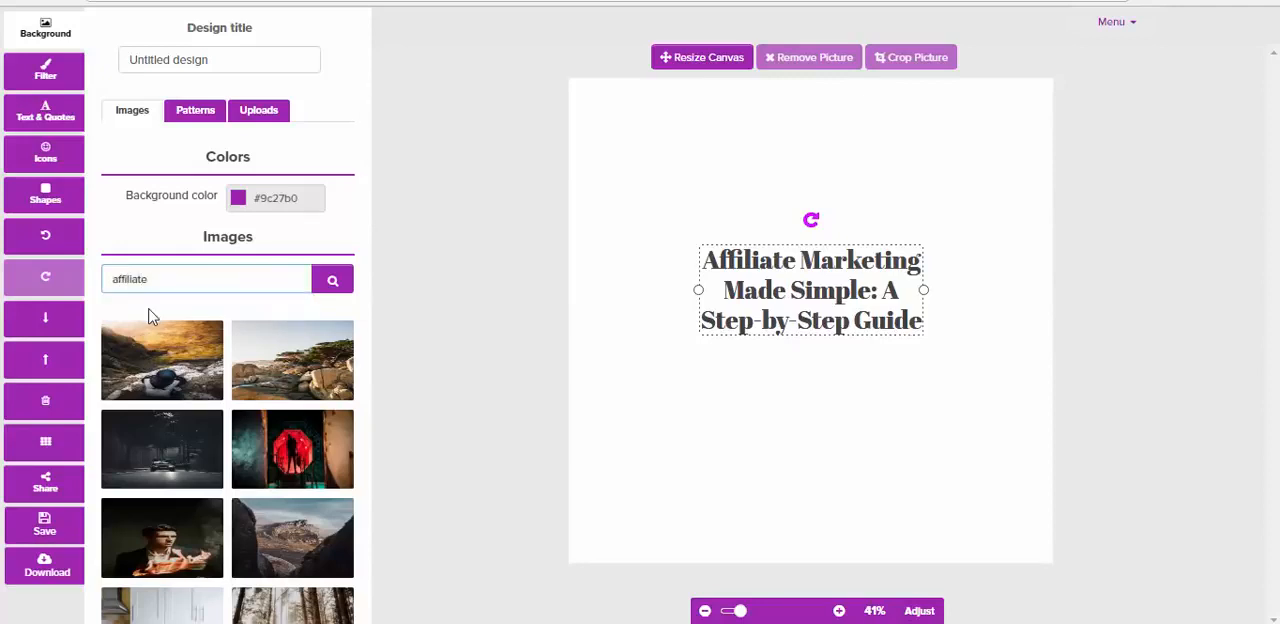
pyautogui.click(334, 284)
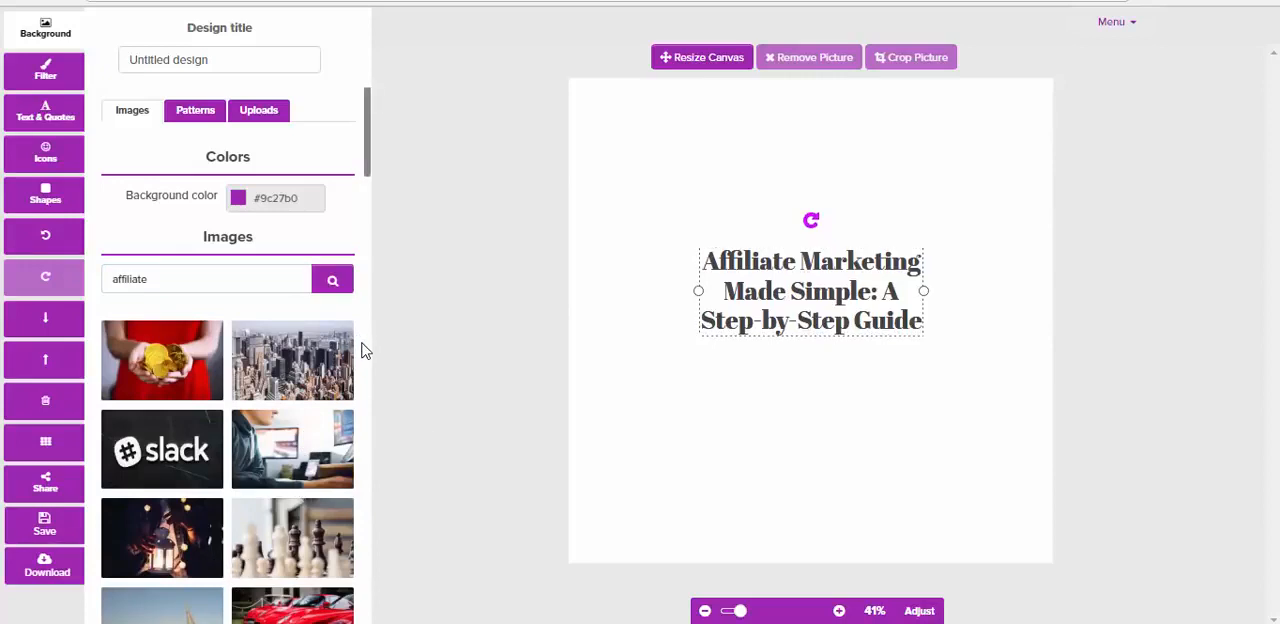
# Set the photo of a person in a hoodie working at a computer as the design's background
pyautogui.scroll(-1, 364, 350)
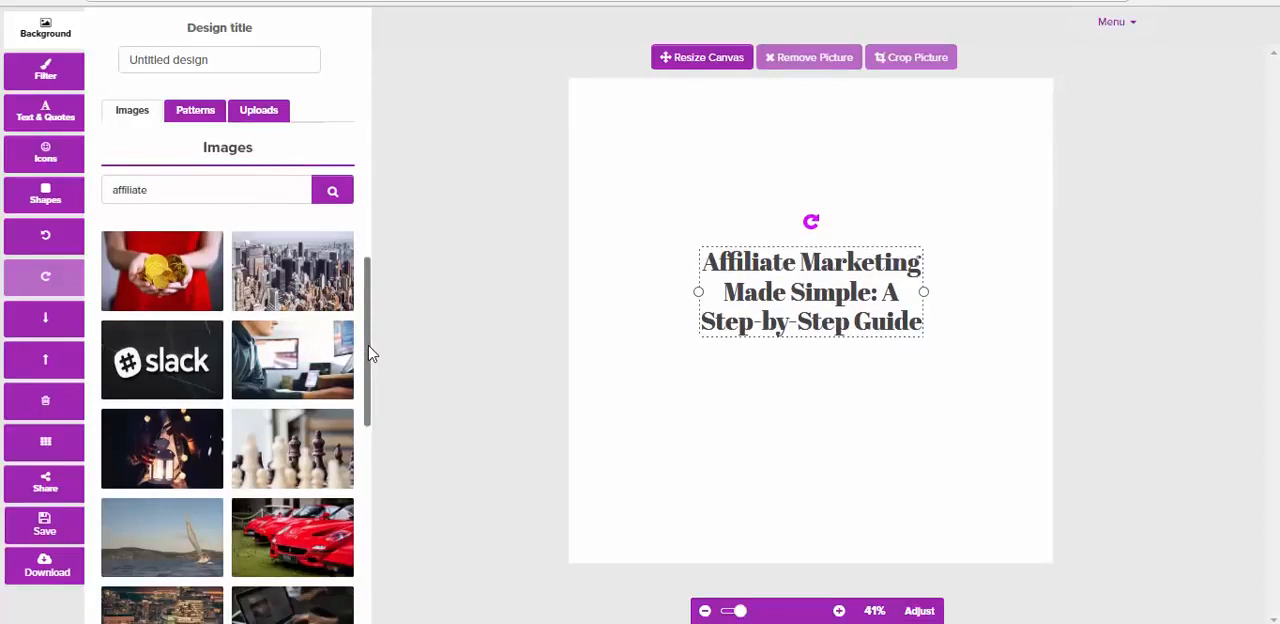
pyautogui.moveTo(367, 361); pyautogui.dragTo(374, 450)
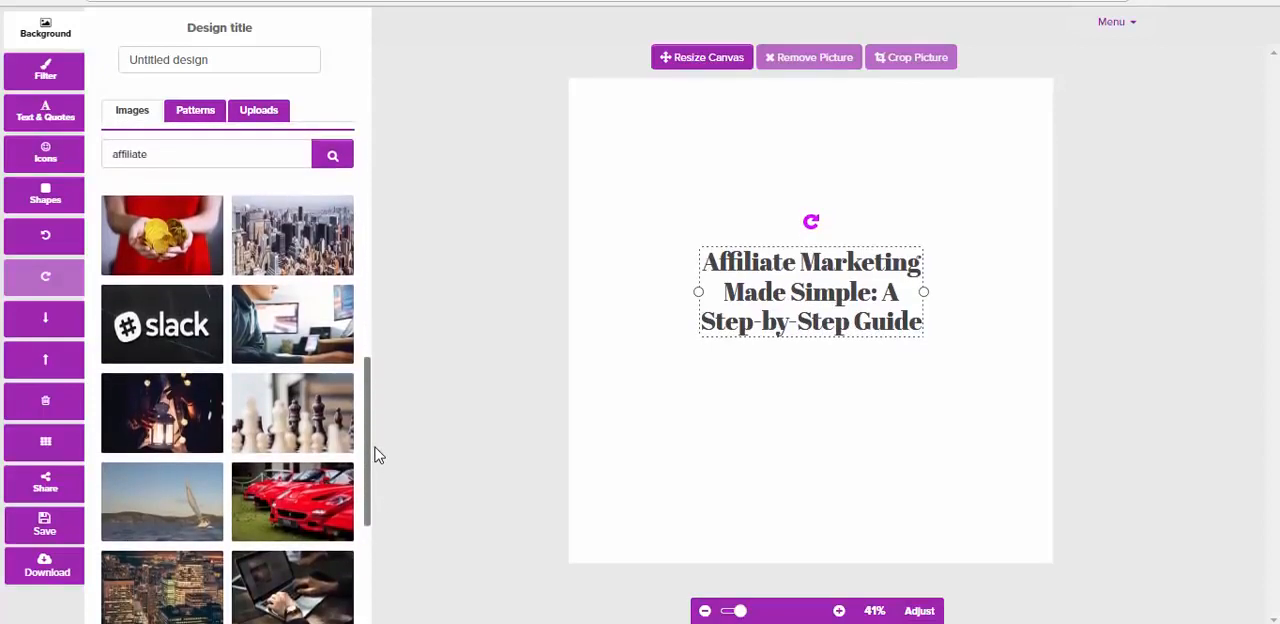
pyautogui.click(294, 320)
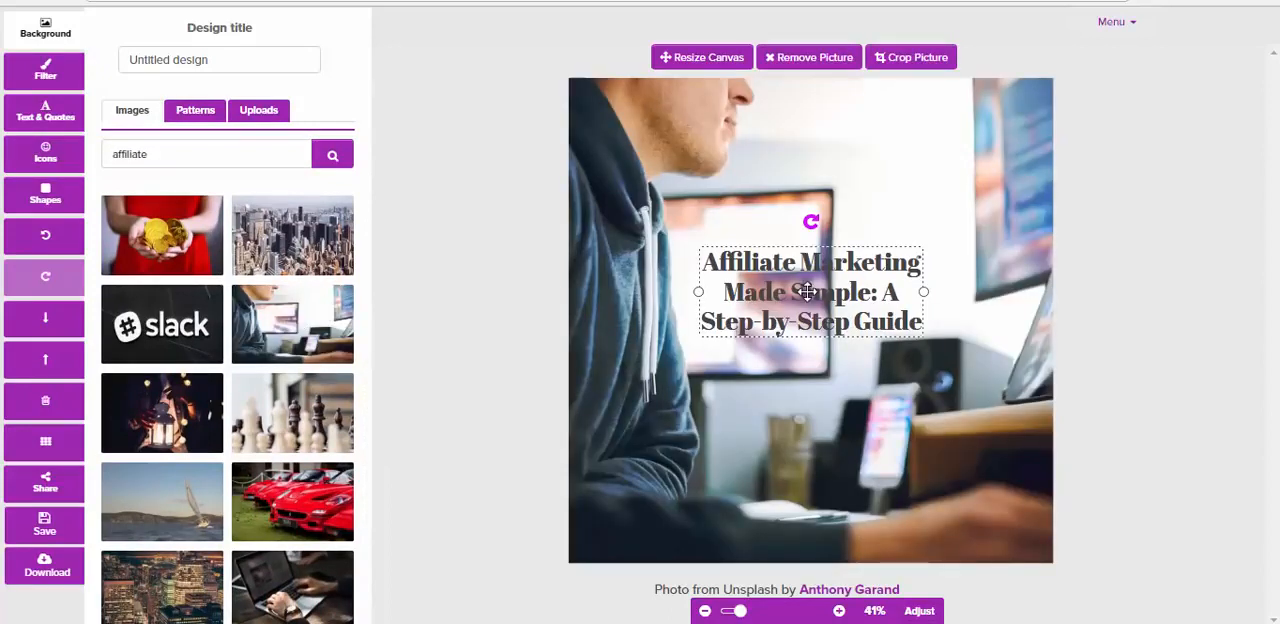
# Move the headline slightly up and to the right on the canvas and colour it with the preset crimson red
pyautogui.moveTo(807, 292); pyautogui.dragTo(852, 182)
pyautogui.moveTo(855, 245)
pyautogui.mouseDown()
pyautogui.moveTo(866, 282)
pyautogui.moveTo(851, 251)
pyautogui.moveTo(805, 263)
pyautogui.moveTo(841, 249)
pyautogui.mouseUp()
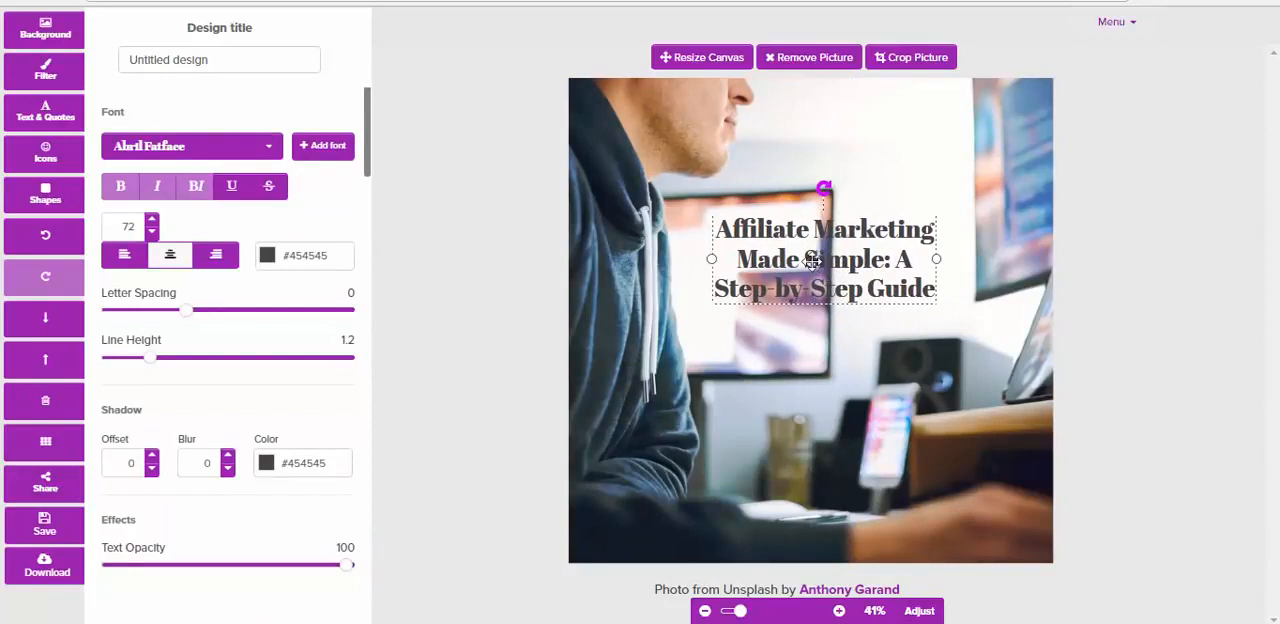
pyautogui.click(267, 257)
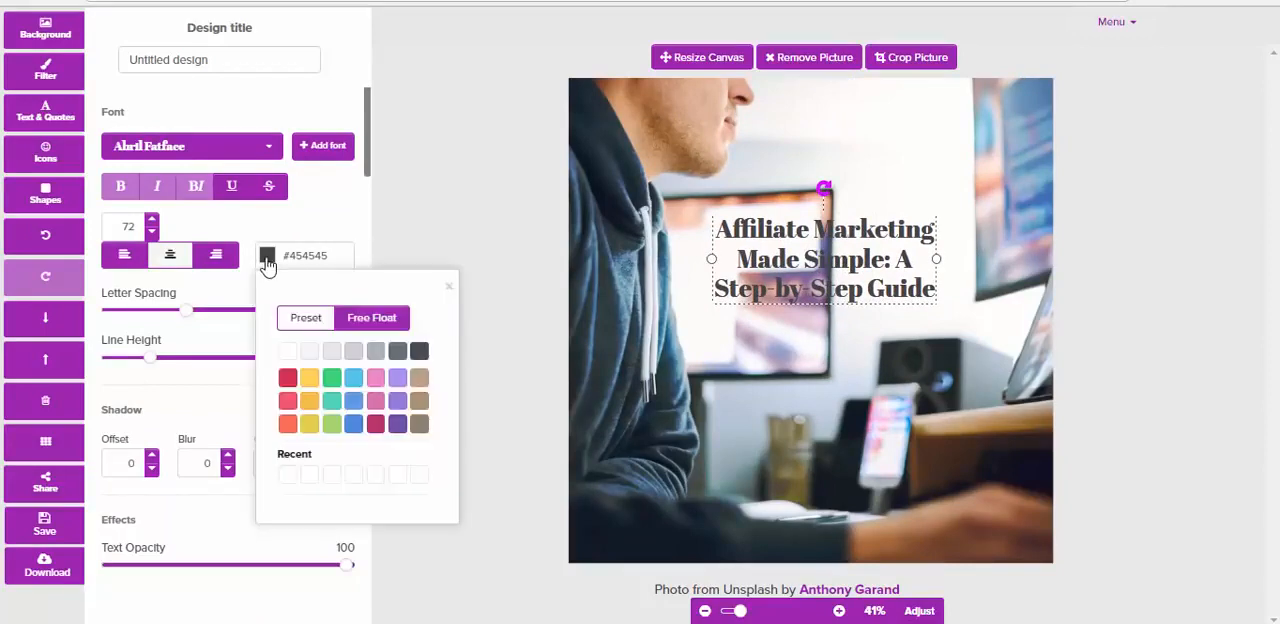
pyautogui.click(287, 378)
pyautogui.click(695, 347)
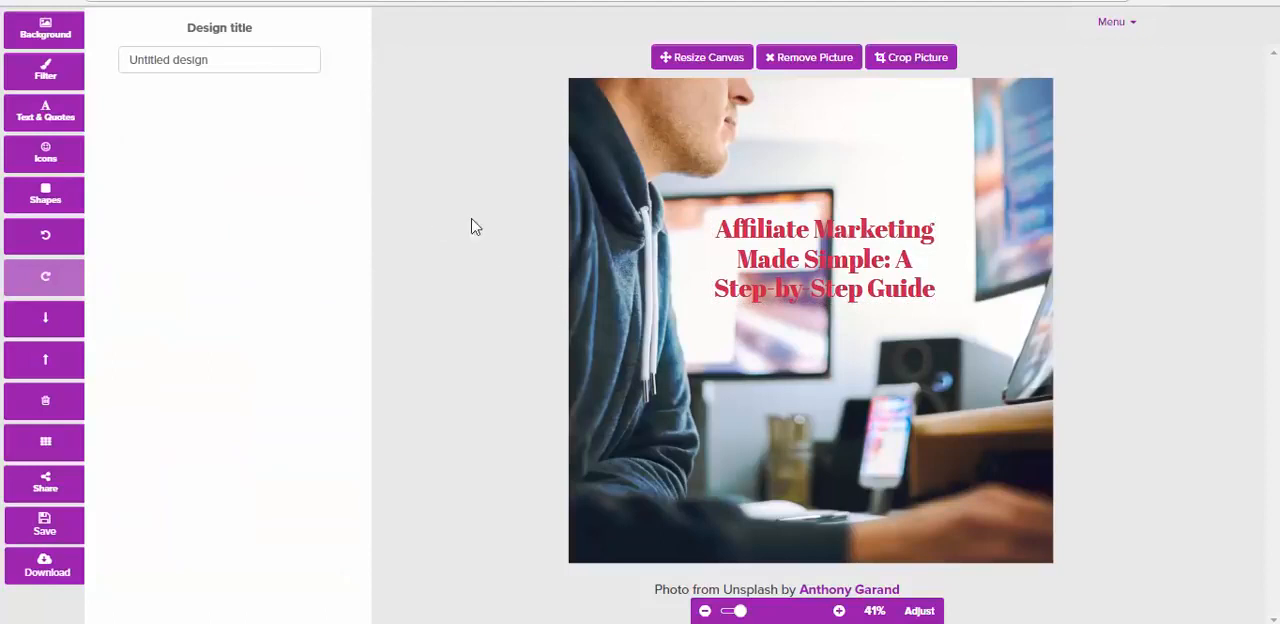
# Apply a black colour overlay at strength 20 and Darken 24 to the background picture, and blur it
pyautogui.click(48, 76)
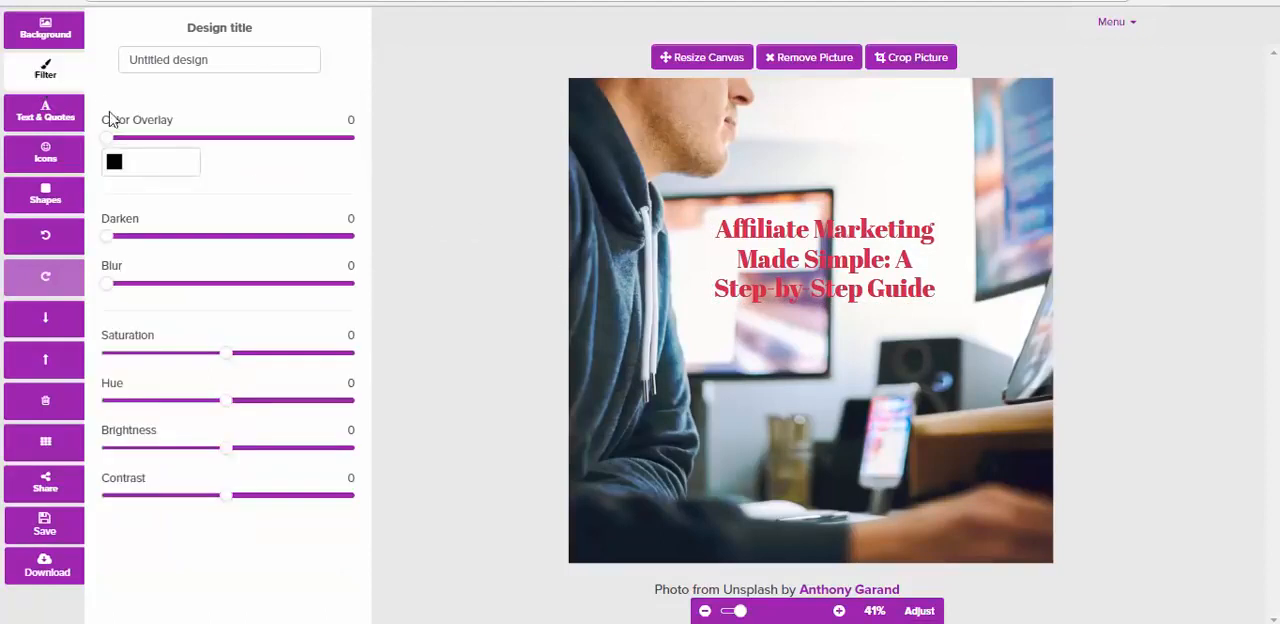
pyautogui.moveTo(110, 147); pyautogui.dragTo(157, 147)
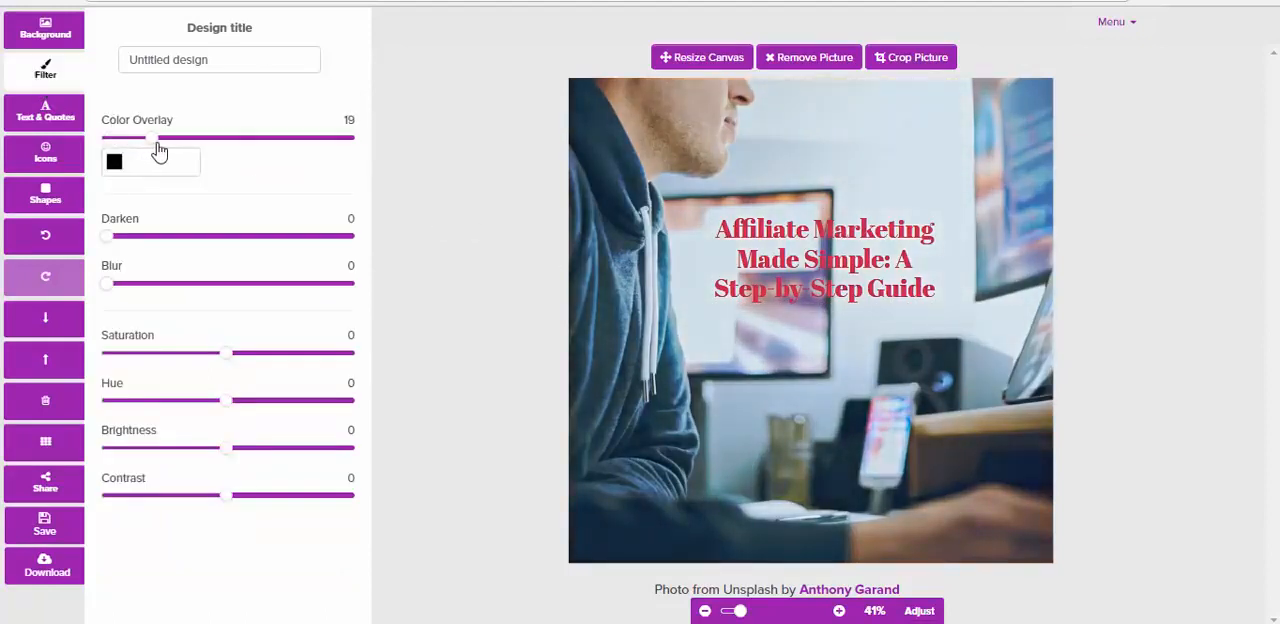
pyautogui.moveTo(110, 237); pyautogui.dragTo(166, 237)
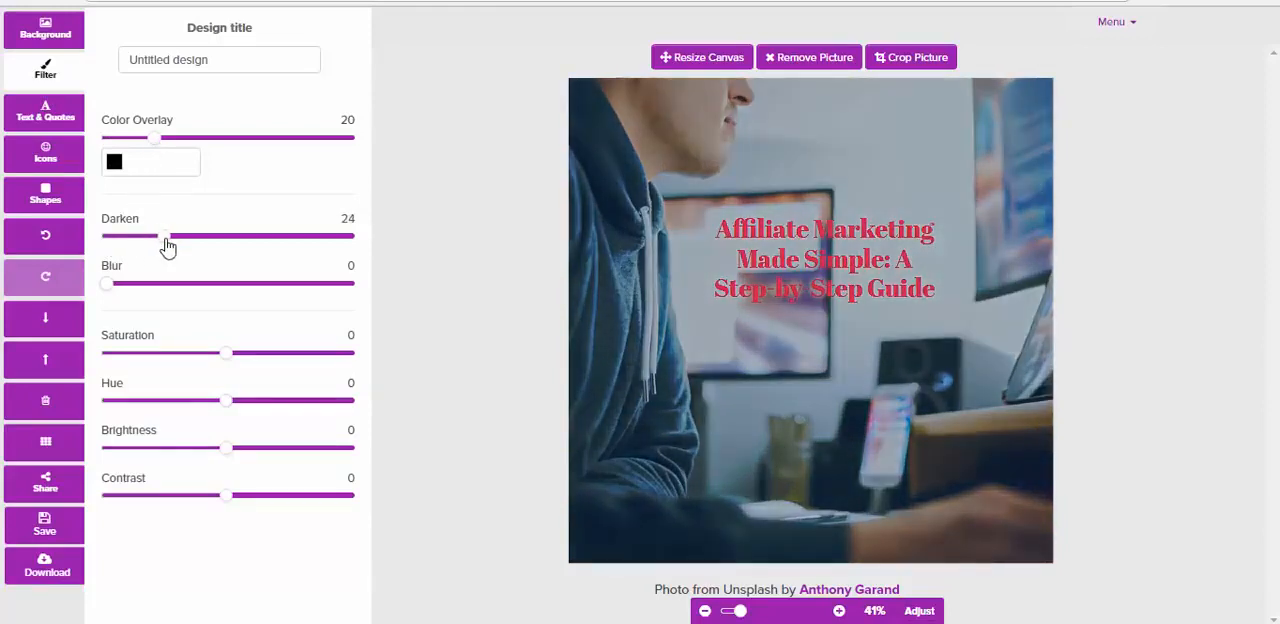
pyautogui.moveTo(108, 285); pyautogui.dragTo(166, 294)
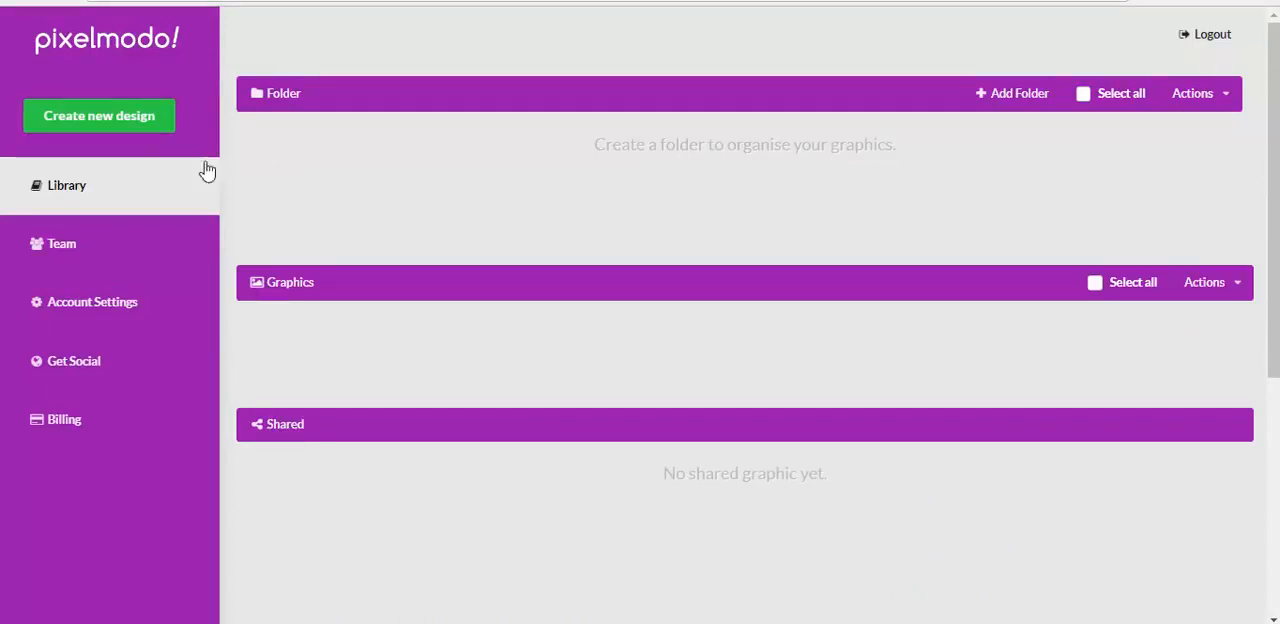
# Create a new design with the Facebook Post size of 1200px x 900px
pyautogui.click(108, 117)
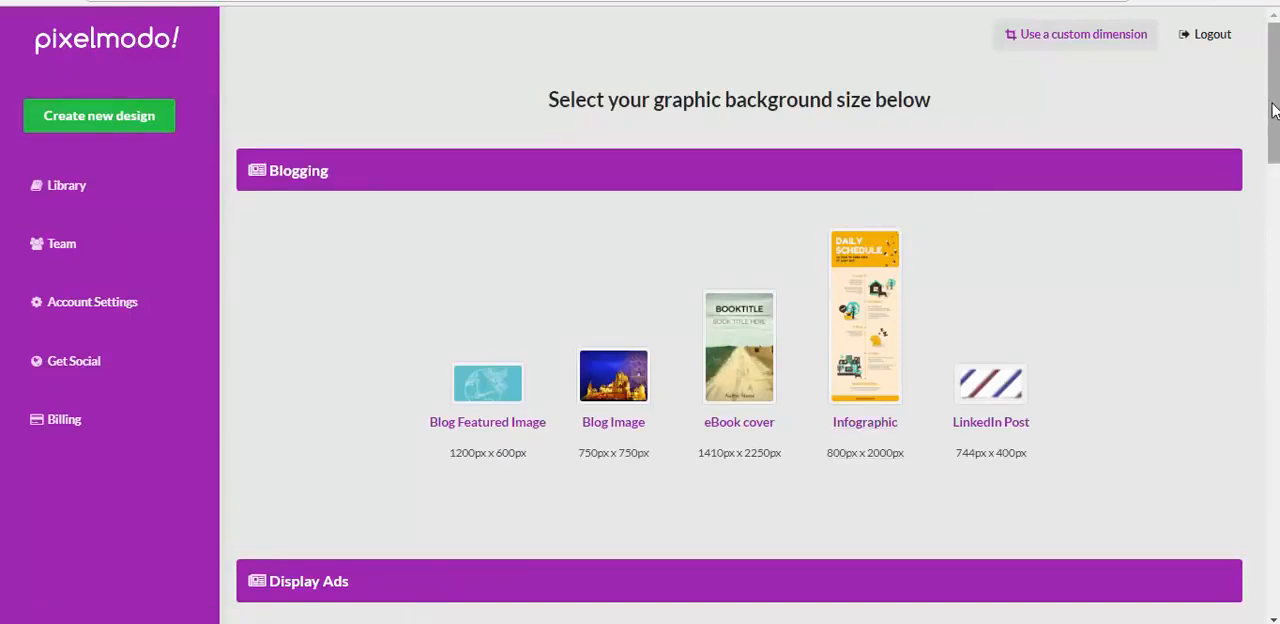
pyautogui.moveTo(1273, 110); pyautogui.dragTo(1277, 470)
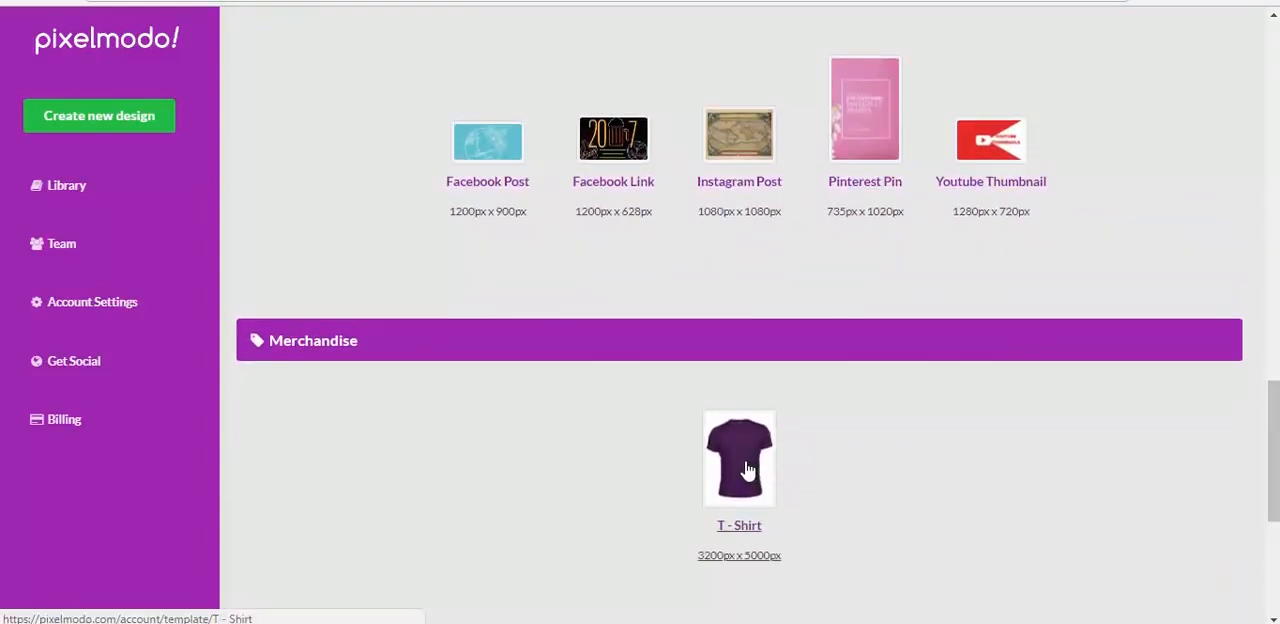
pyautogui.moveTo(1275, 442); pyautogui.dragTo(1275, 424)
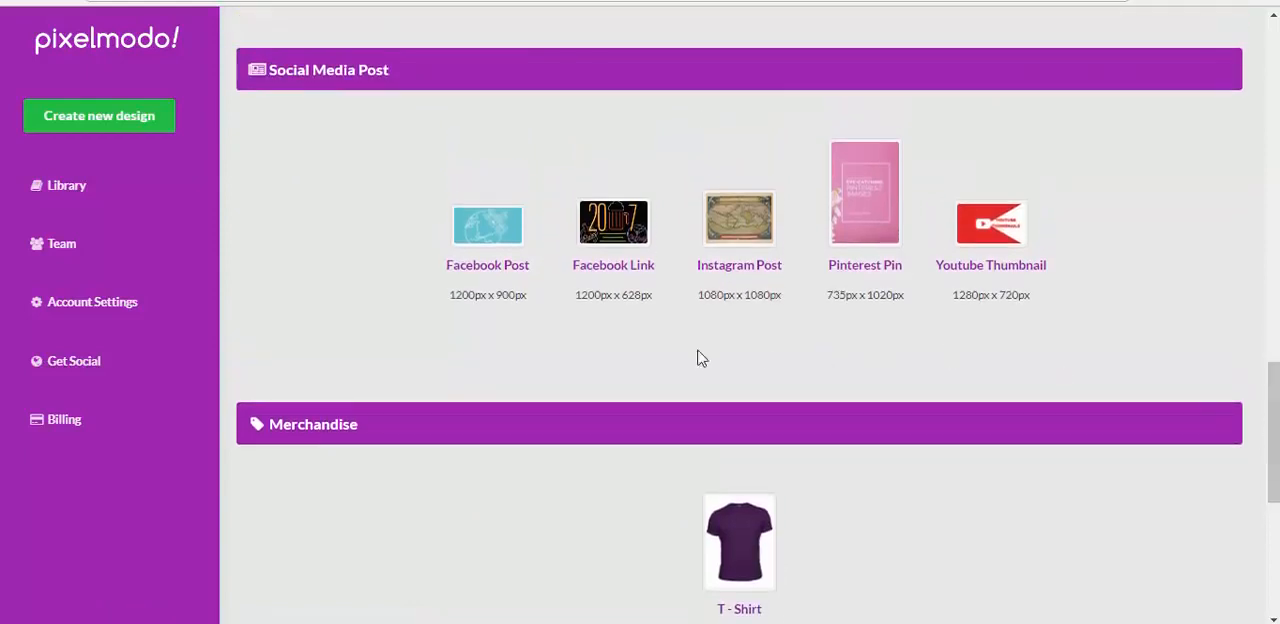
pyautogui.click(488, 245)
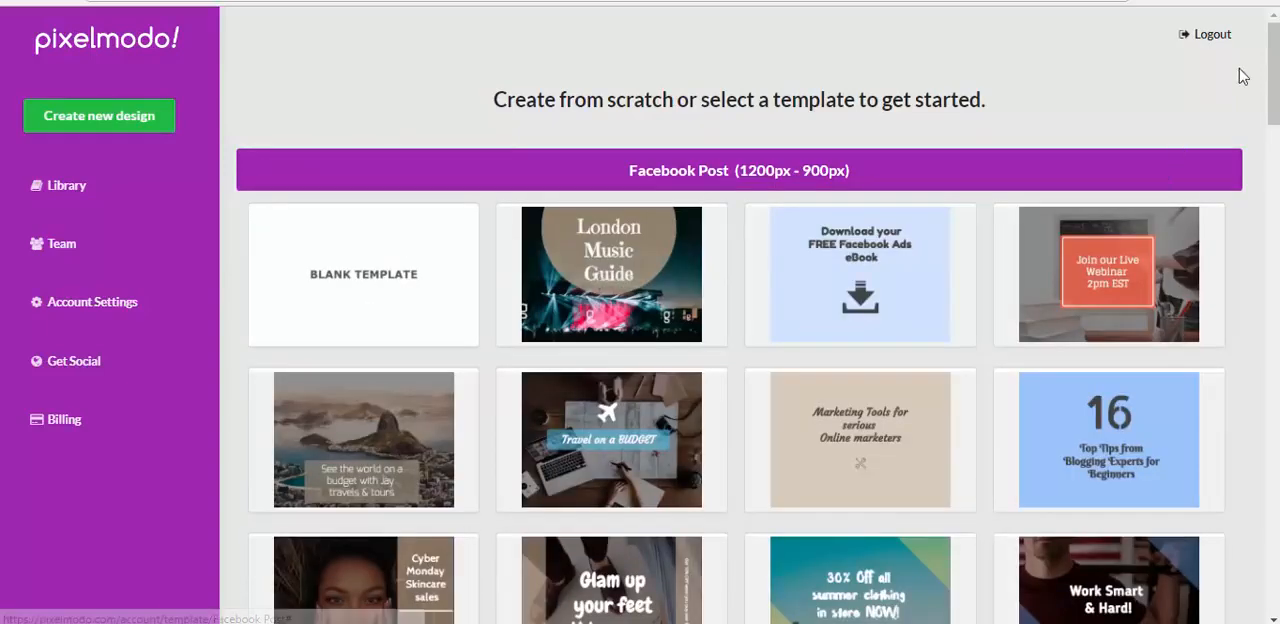
# Start the design from the "Cyber Monday Skincare sales" template and open its background options
pyautogui.moveTo(1272, 72); pyautogui.dragTo(1272, 109)
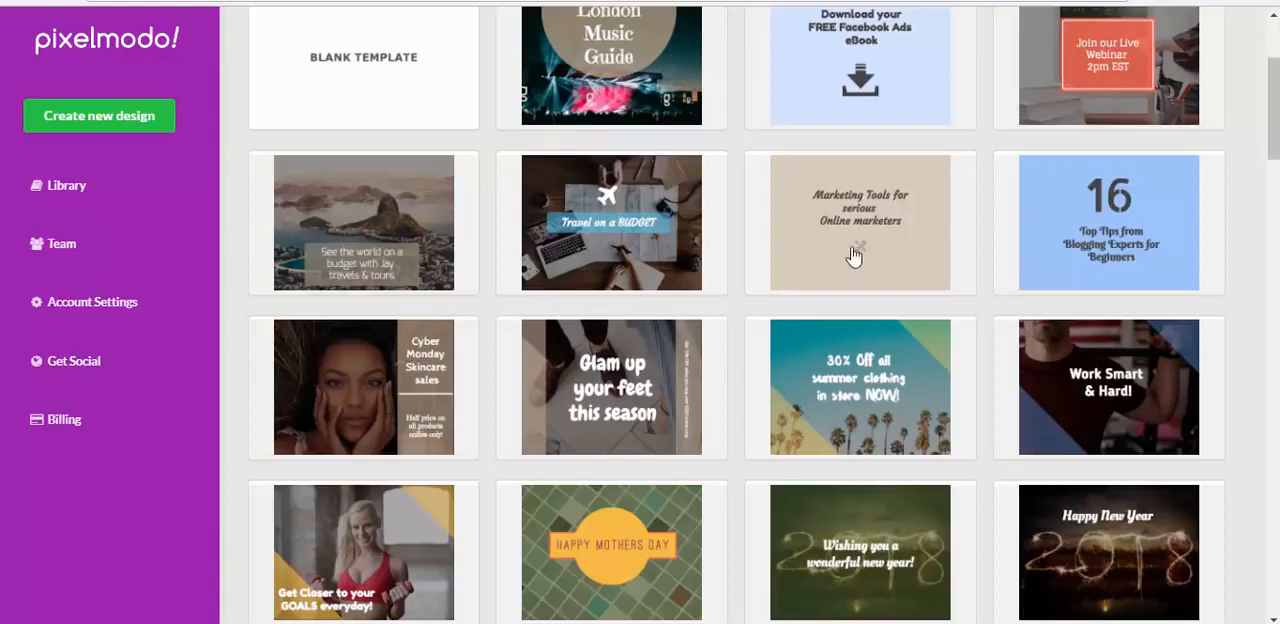
pyautogui.scroll(3, 343, 407)
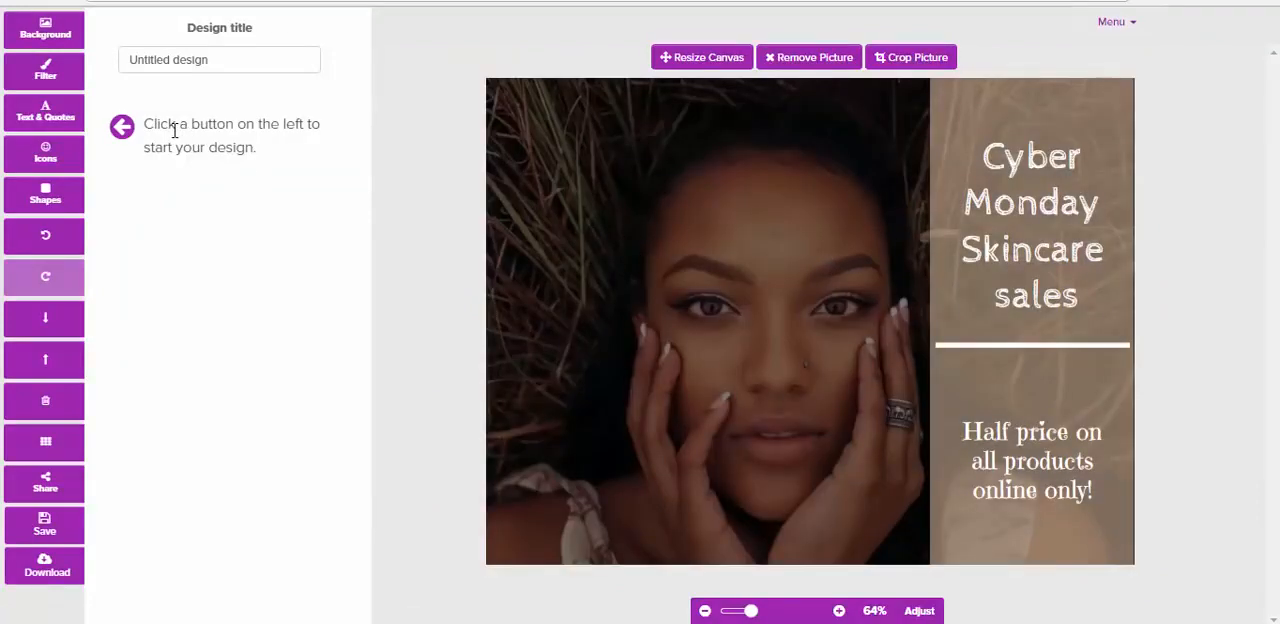
pyautogui.click(45, 33)
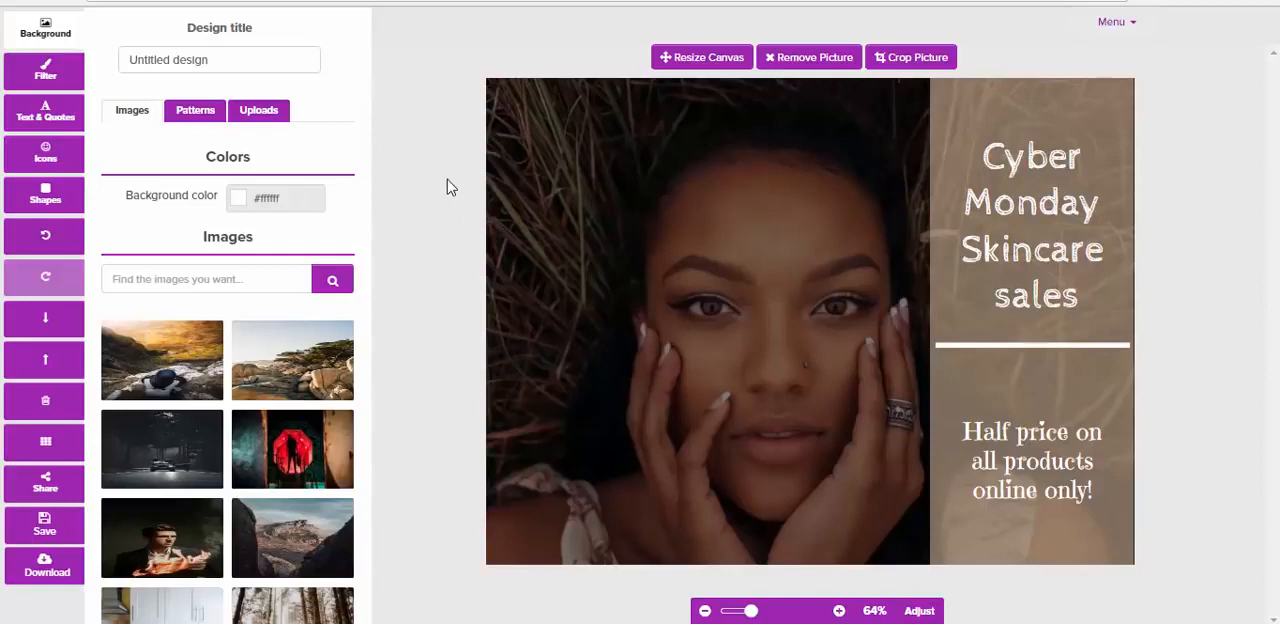
# Add the "But life was something more" quote from the quote library and place it over the picture's upper-left area
pyautogui.click(45, 115)
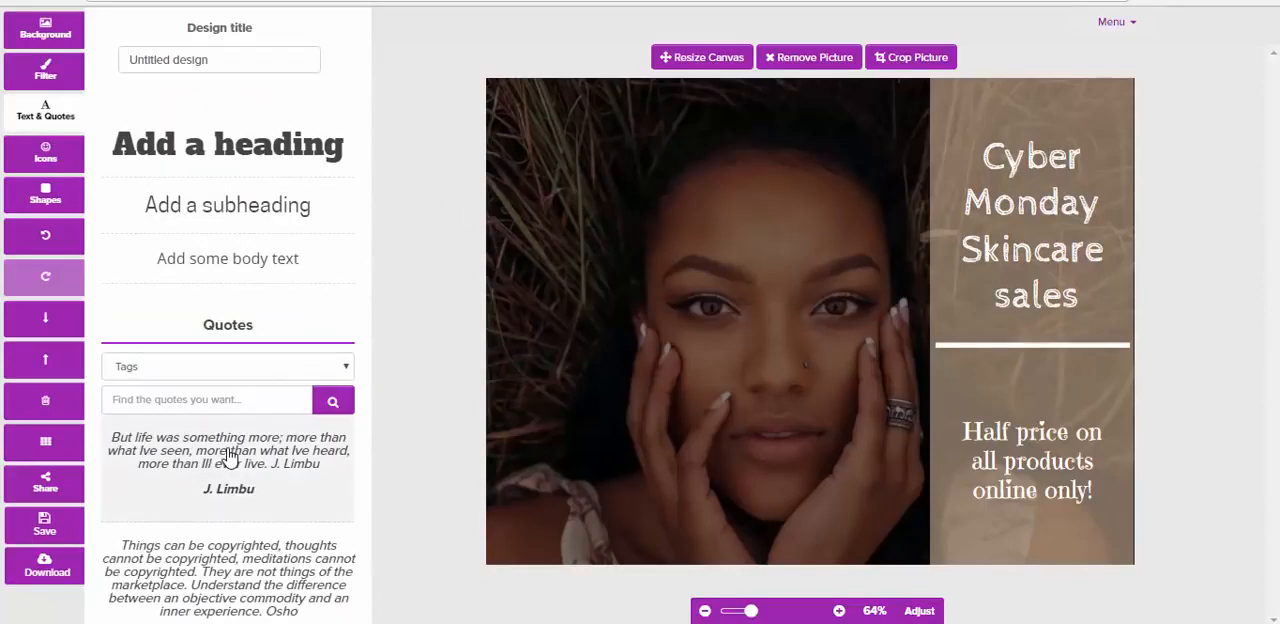
pyautogui.click(228, 455)
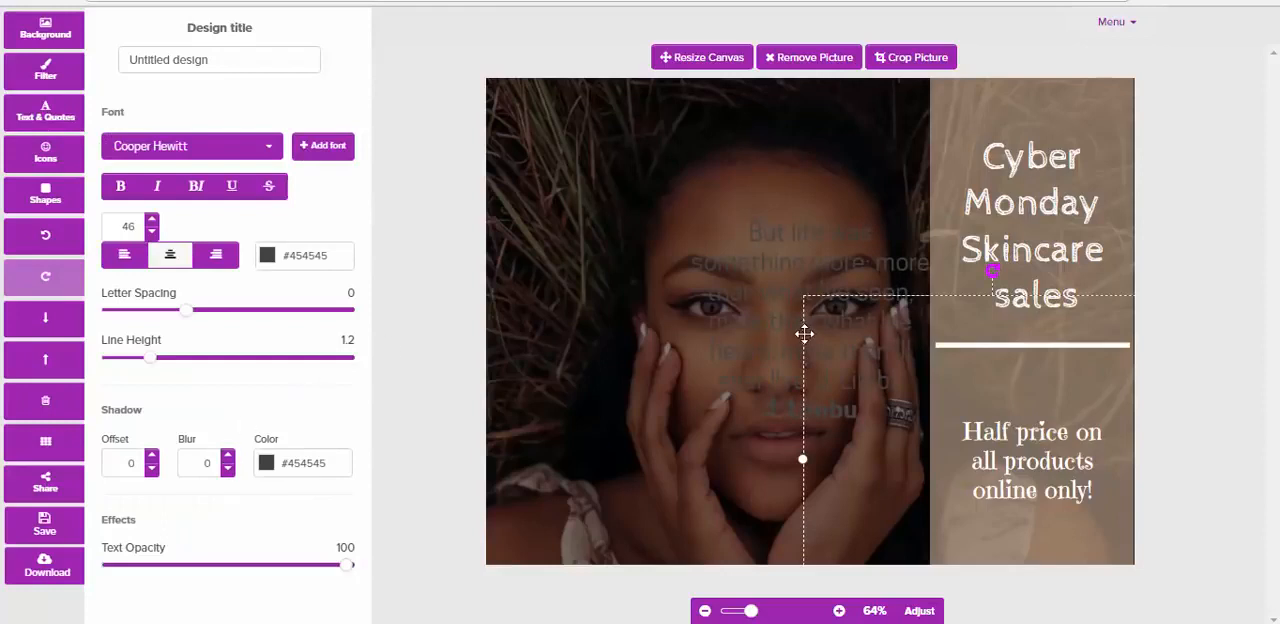
pyautogui.moveTo(662, 264); pyautogui.dragTo(565, 190)
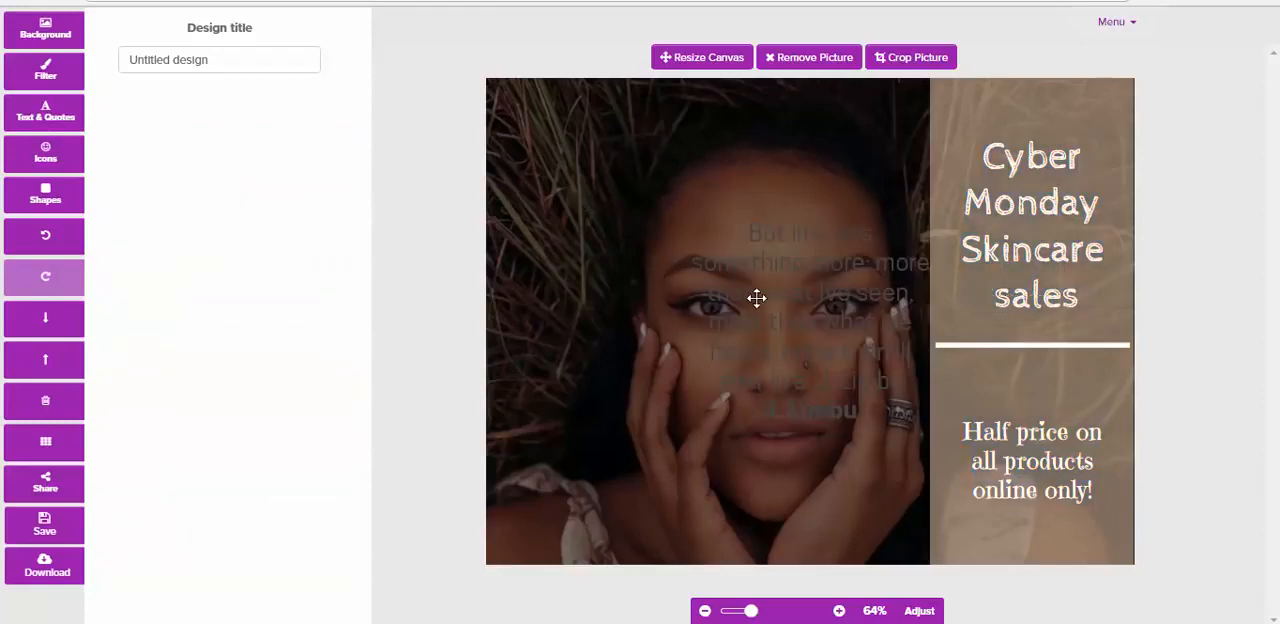
pyautogui.moveTo(743, 292); pyautogui.dragTo(572, 187)
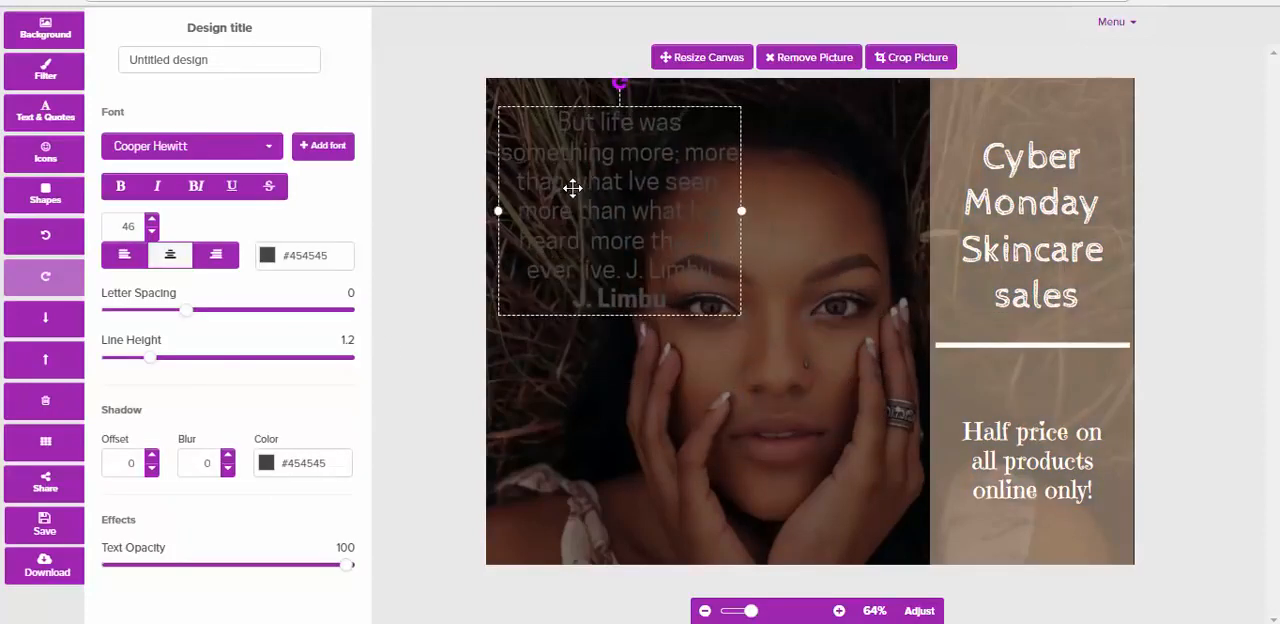
# Colour the quote text with the preset white #ffffff
pyautogui.click(267, 256)
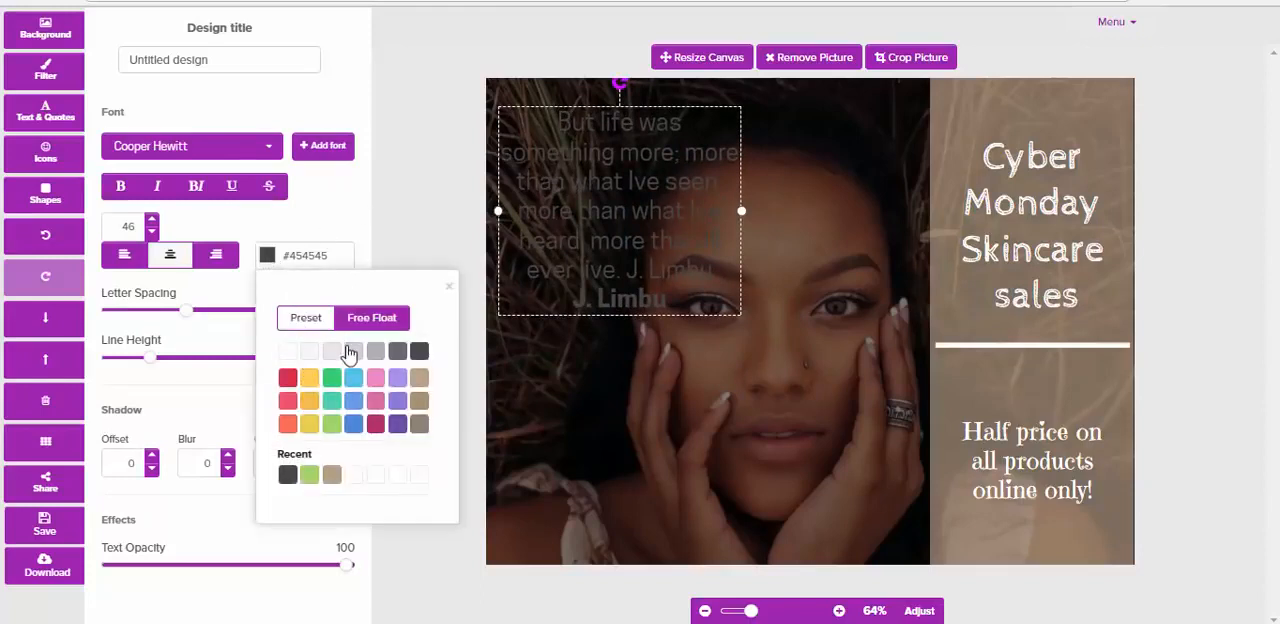
pyautogui.click(287, 356)
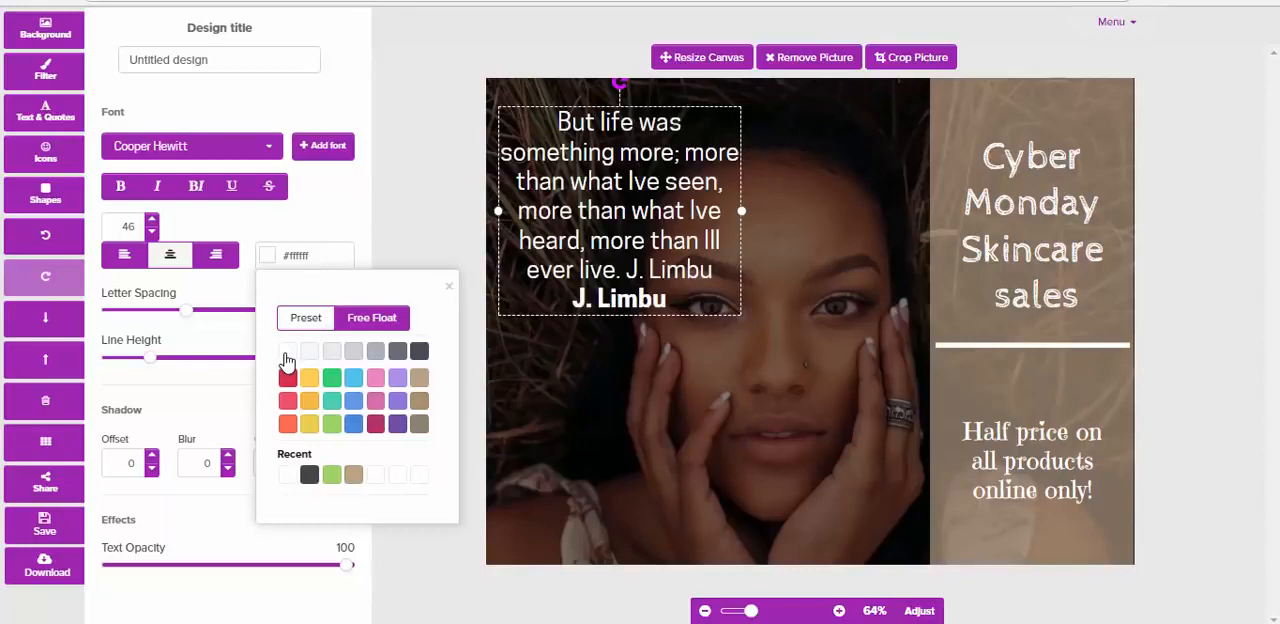
pyautogui.click(607, 380)
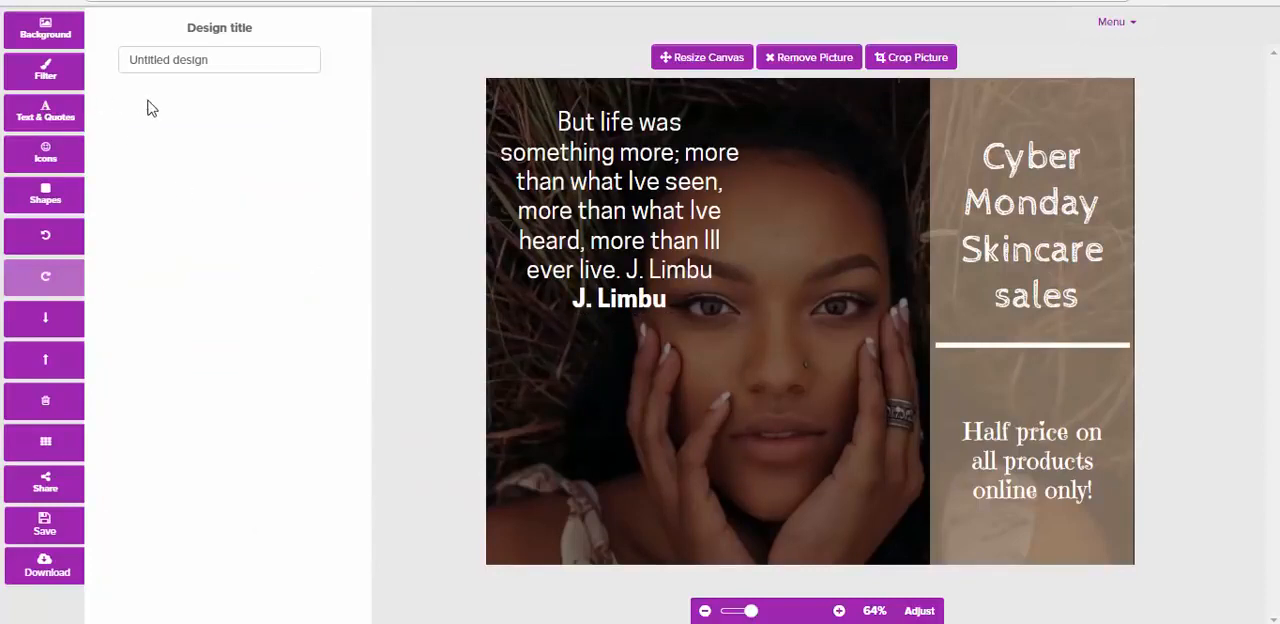
# Apply a preset yellow #ffce54 colour overlay at strength 31 to the background picture, with Darken 30 and Blur 10
pyautogui.click(48, 76)
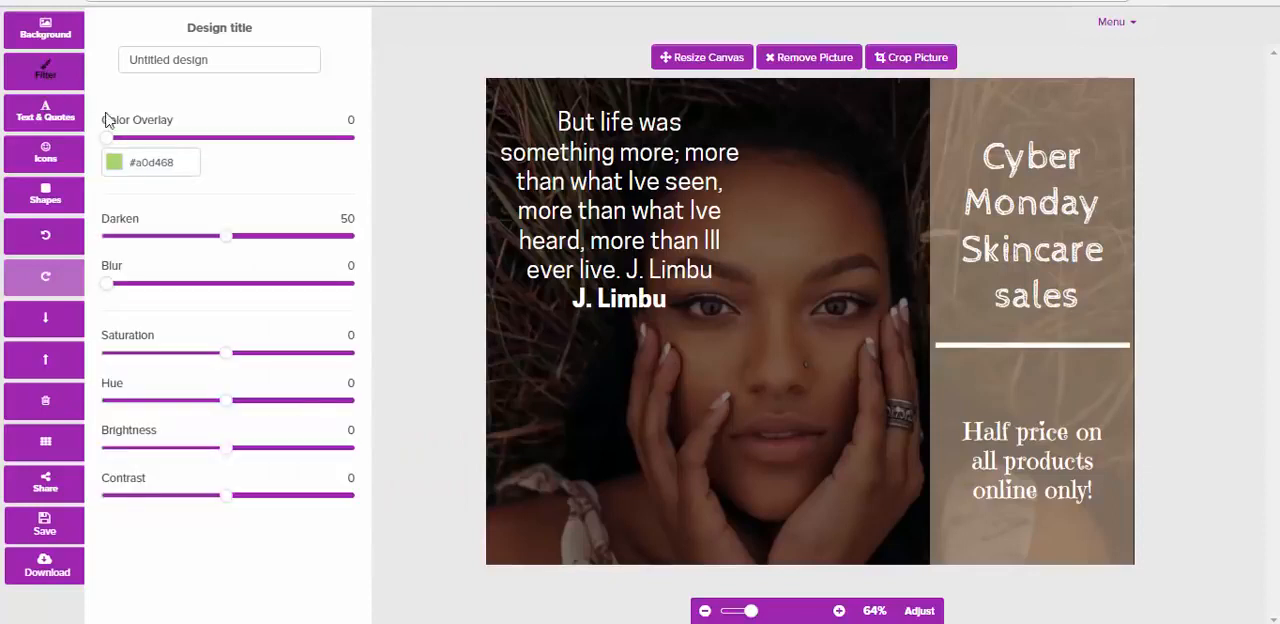
pyautogui.moveTo(106, 142); pyautogui.dragTo(152, 155)
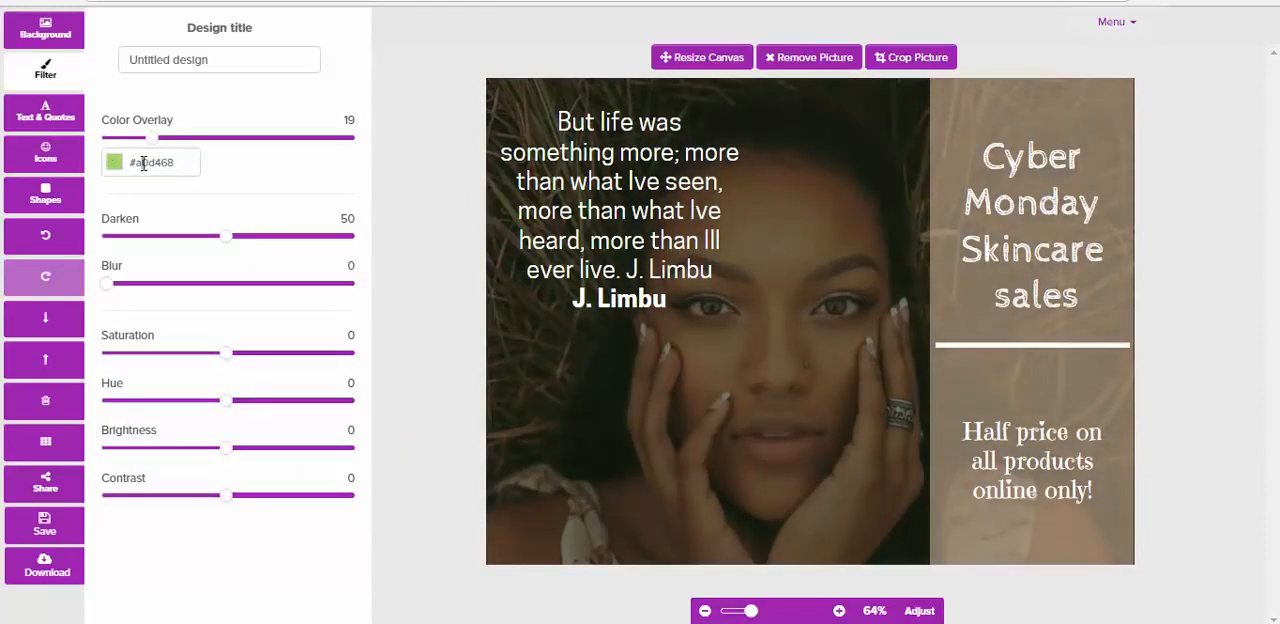
pyautogui.click(143, 163)
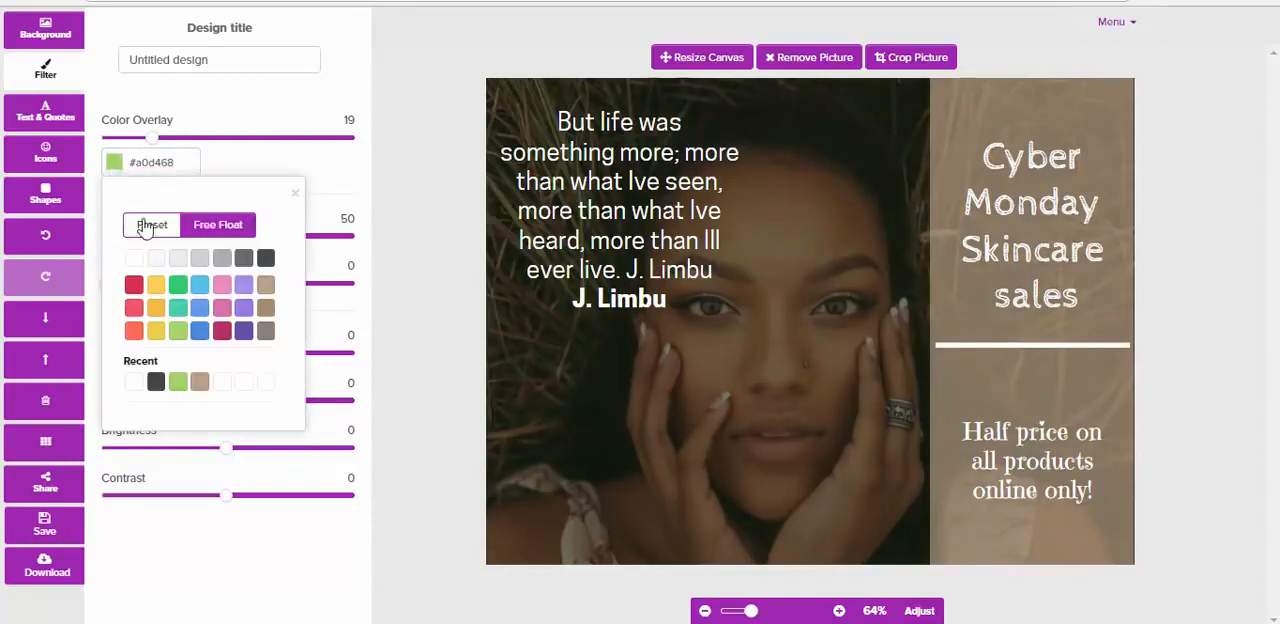
pyautogui.click(157, 290)
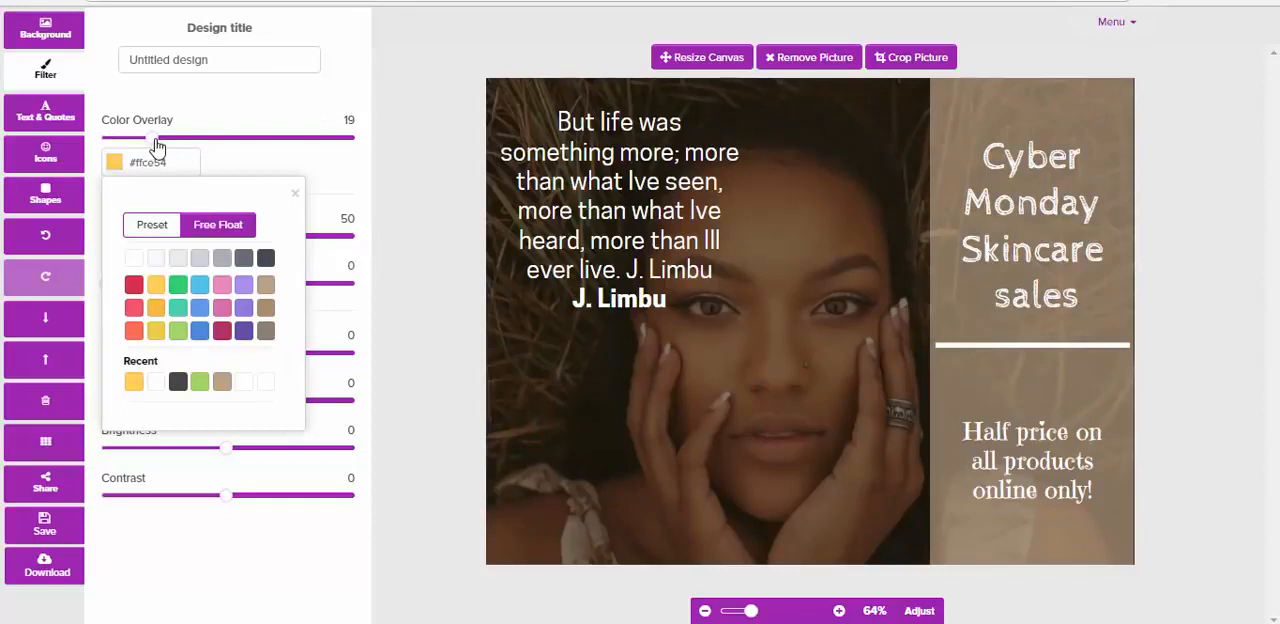
pyautogui.moveTo(157, 145); pyautogui.dragTo(186, 143)
pyautogui.click(253, 118)
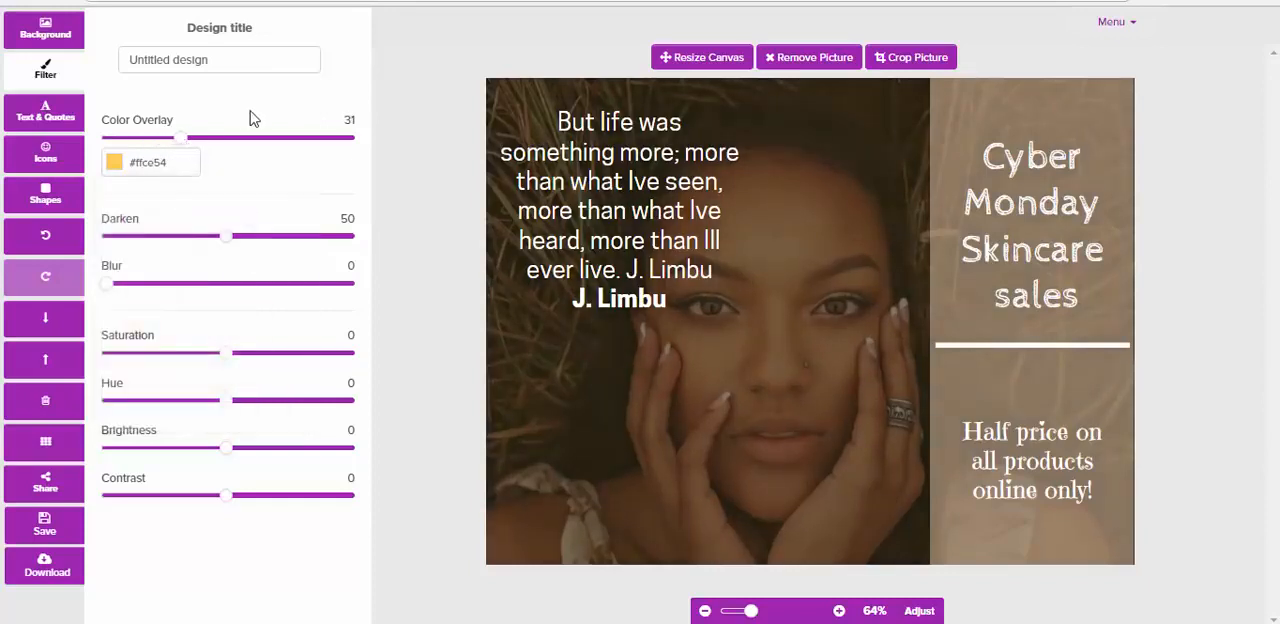
pyautogui.moveTo(222, 237); pyautogui.dragTo(180, 251)
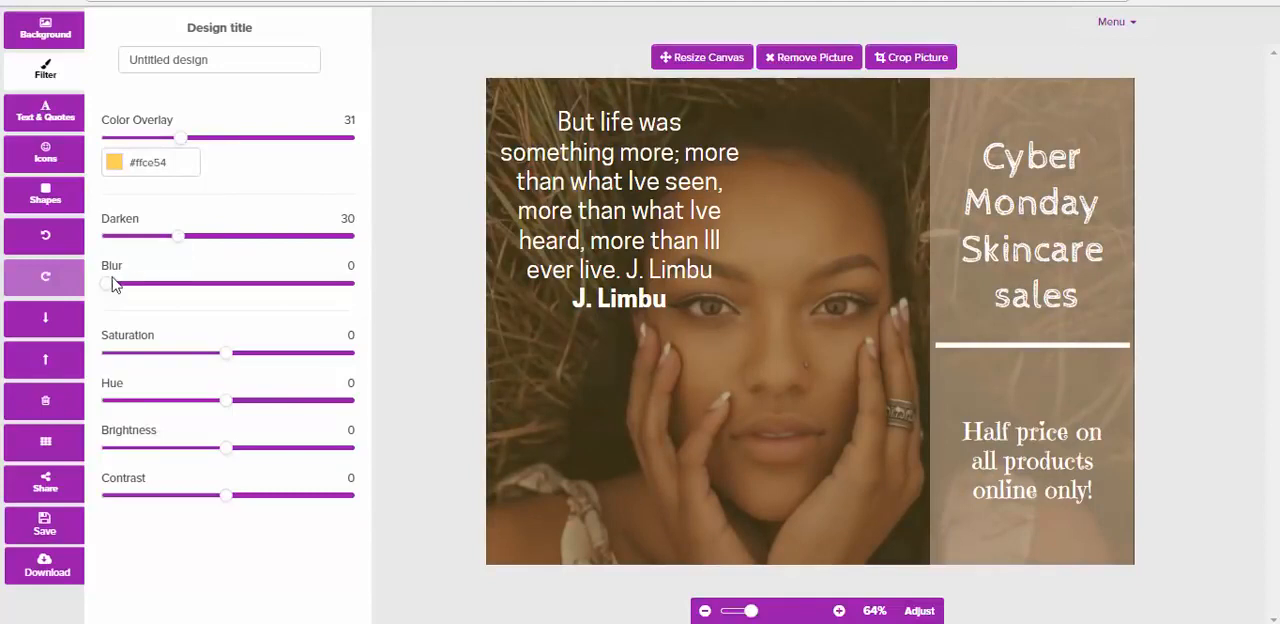
pyautogui.moveTo(112, 285); pyautogui.dragTo(134, 290)
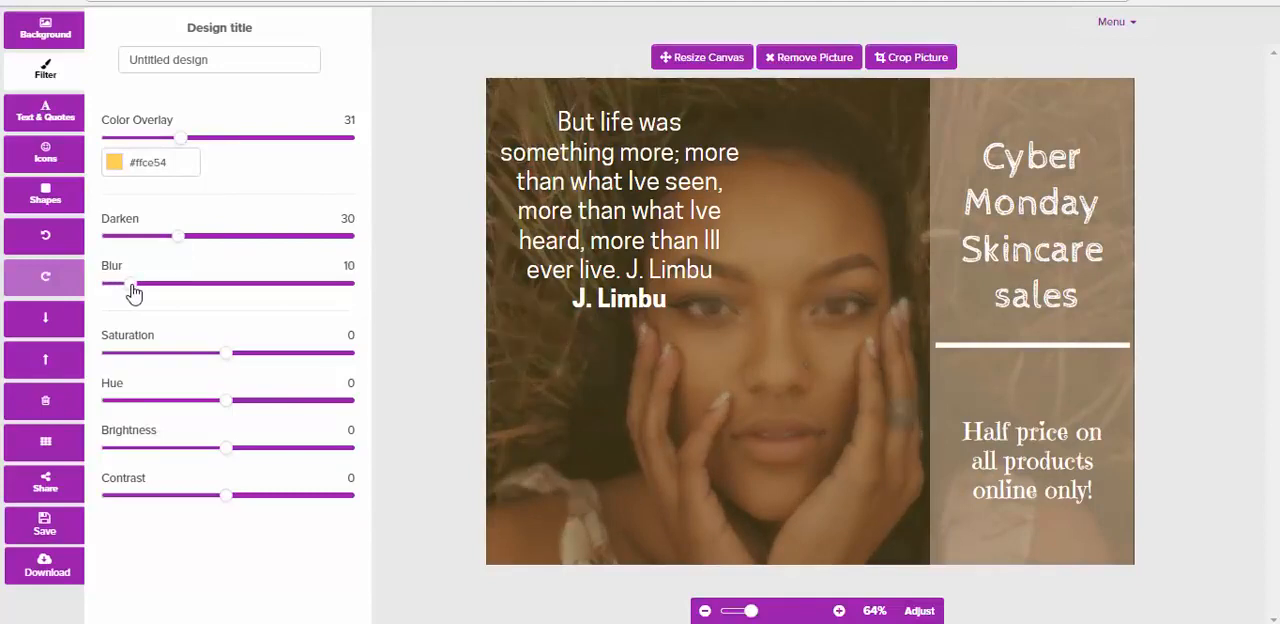
# Set the background picture's saturation to -44, hue to -4, brightness to -16 and contrast to -23
pyautogui.moveTo(229, 352); pyautogui.dragTo(173, 362)
pyautogui.click(228, 402)
pyautogui.moveTo(228, 403)
pyautogui.mouseDown()
pyautogui.moveTo(206, 406)
pyautogui.moveTo(226, 409)
pyautogui.mouseUp()
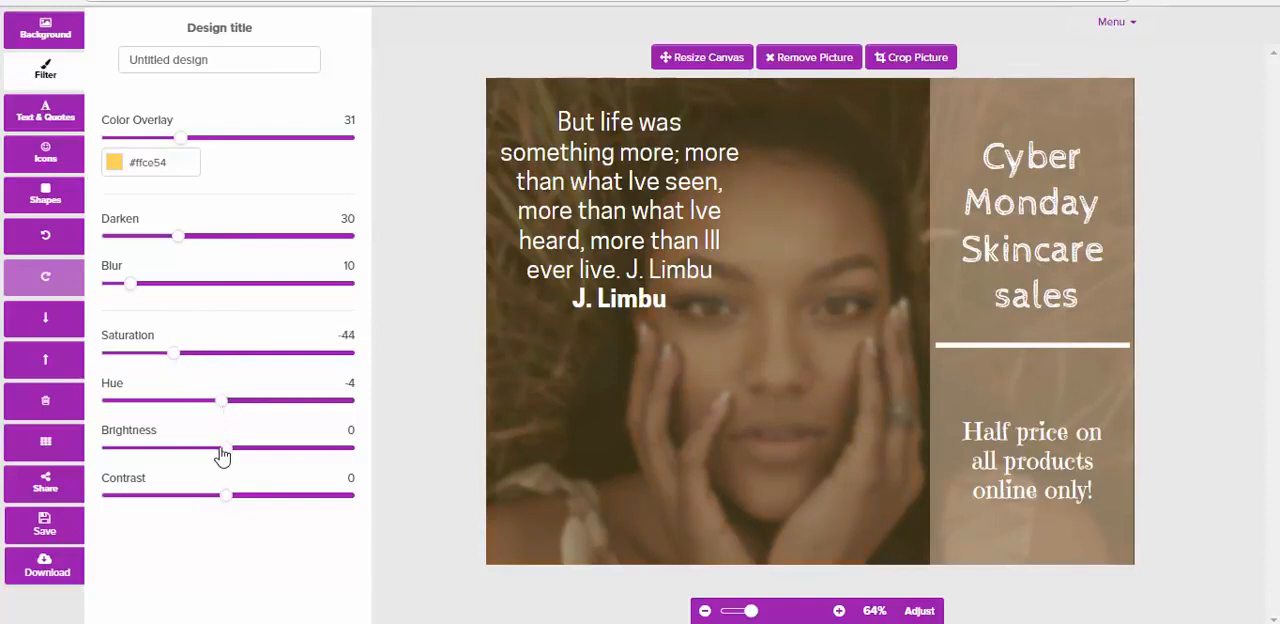
pyautogui.click(228, 453)
pyautogui.moveTo(228, 453); pyautogui.dragTo(212, 455)
pyautogui.moveTo(230, 500); pyautogui.dragTo(203, 505)
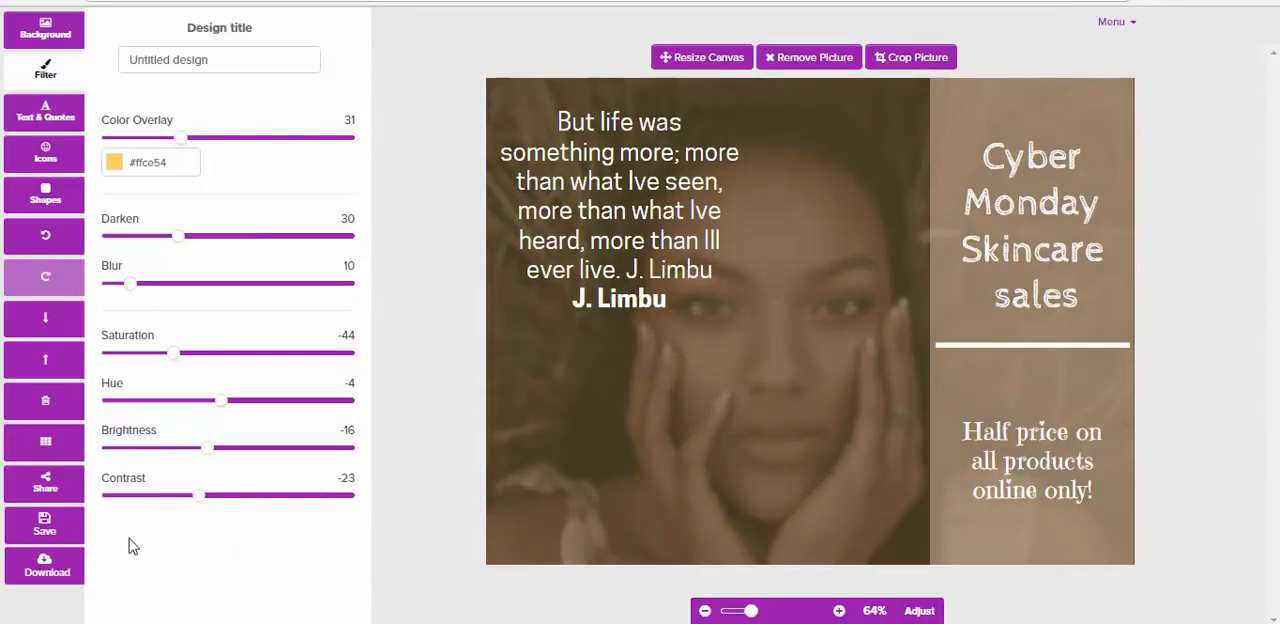
# Add the Pinterest icon to the design, shrink it and place it in the canvas's upper-right corner
pyautogui.click(43, 163)
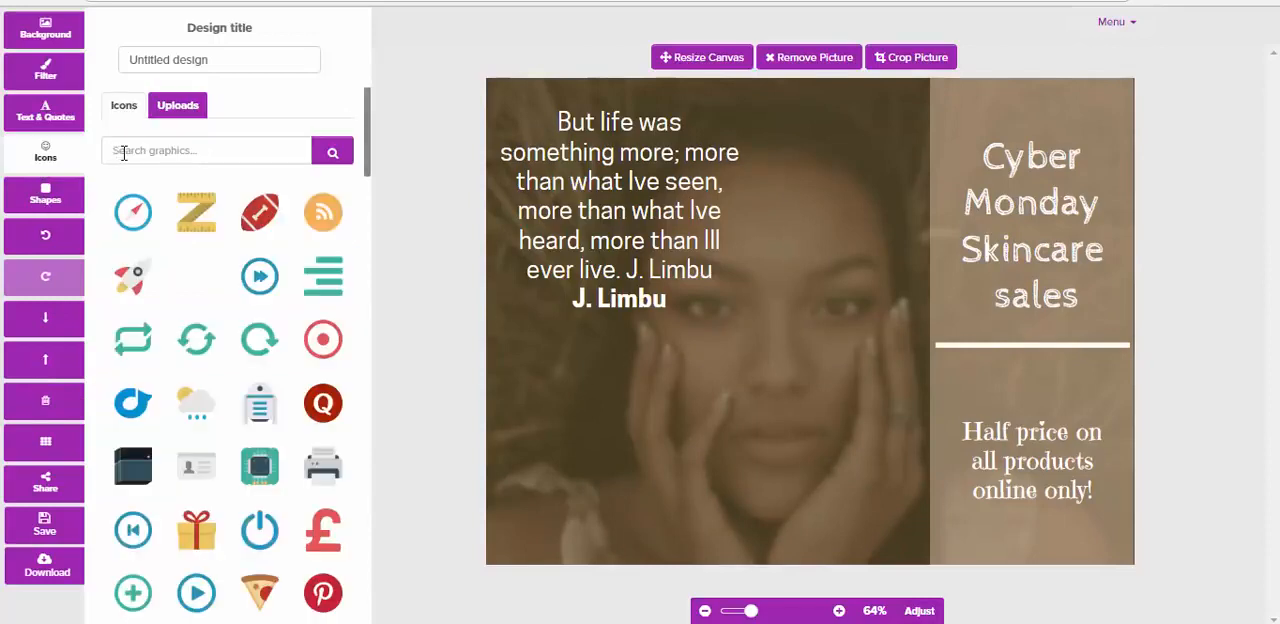
pyautogui.click(160, 152)
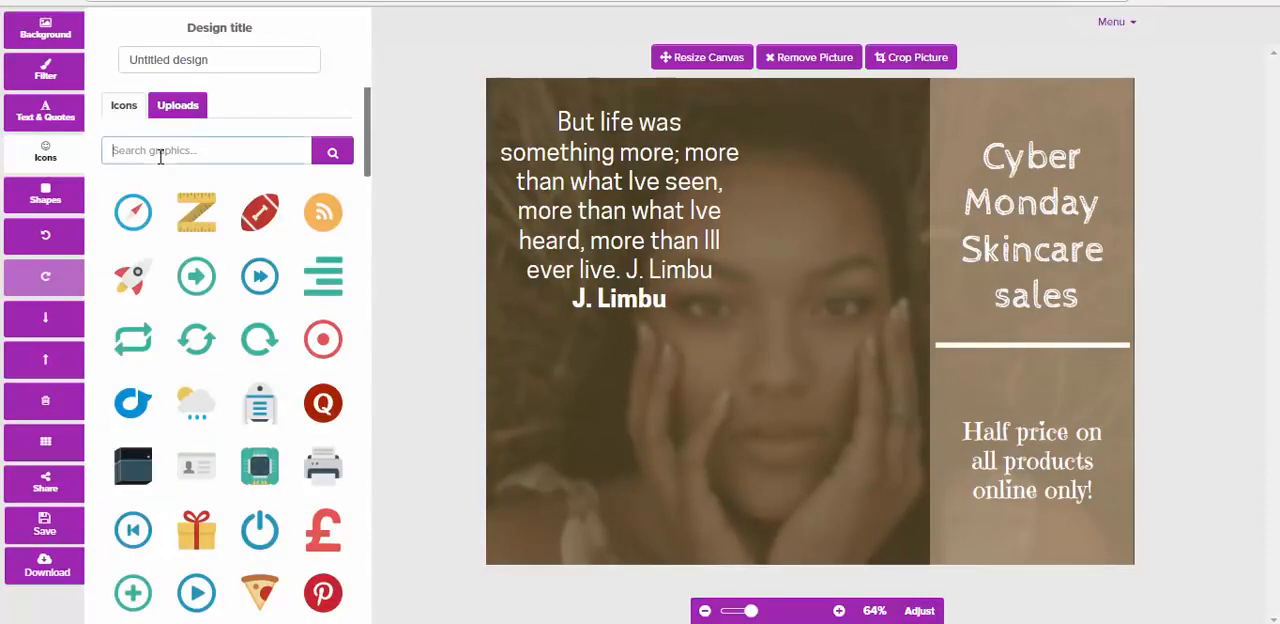
pyautogui.click(323, 593)
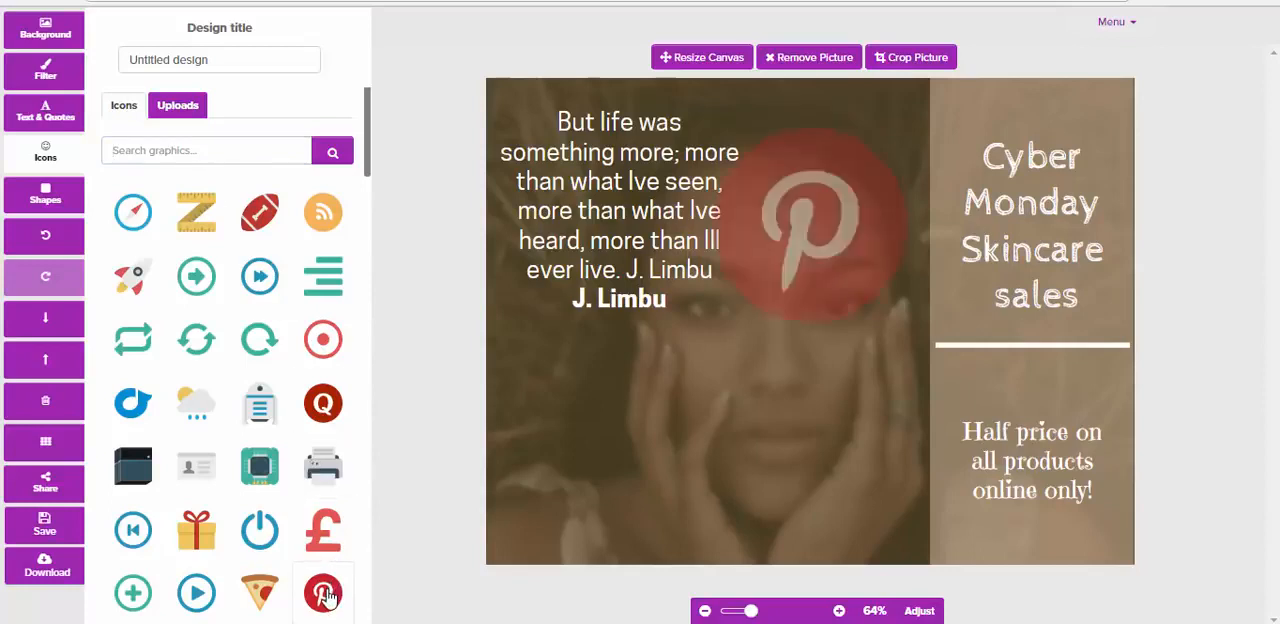
pyautogui.moveTo(814, 354); pyautogui.dragTo(899, 307)
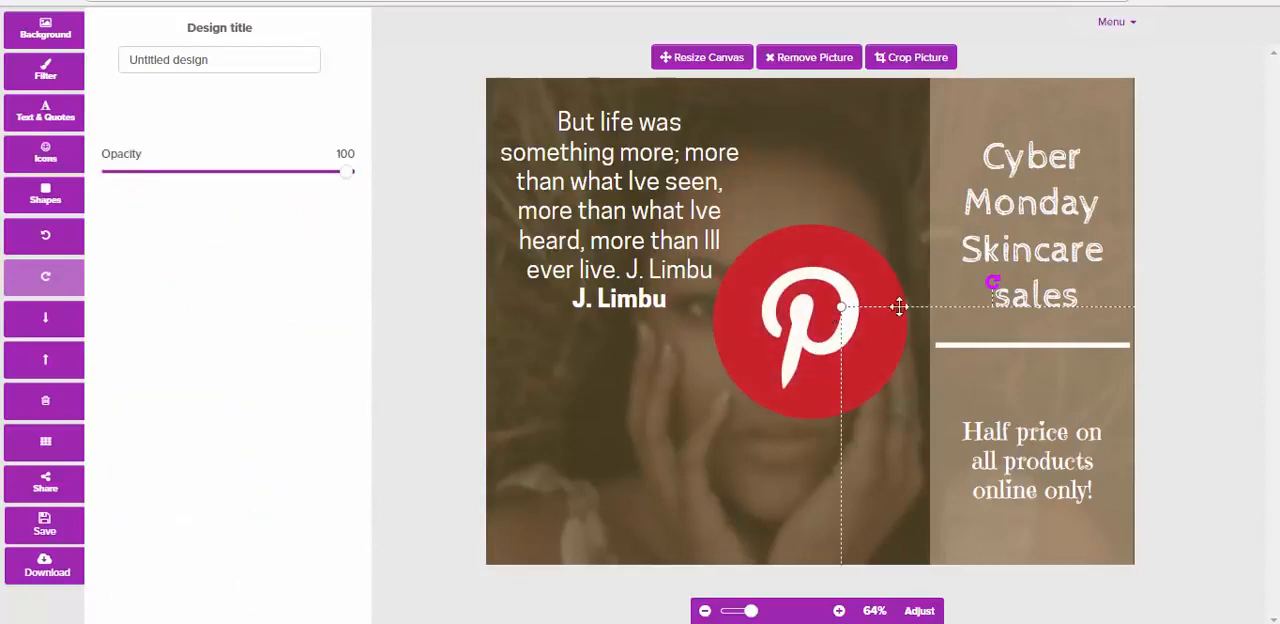
pyautogui.moveTo(809, 309); pyautogui.dragTo(893, 281)
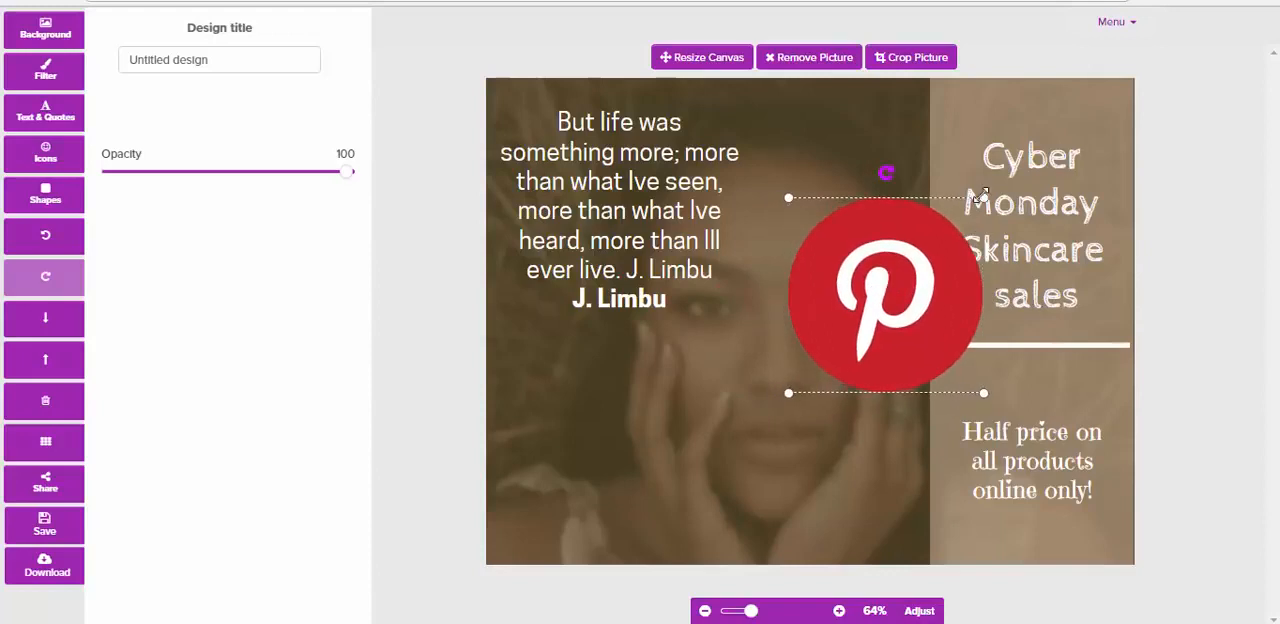
pyautogui.moveTo(981, 199); pyautogui.dragTo(1104, 99)
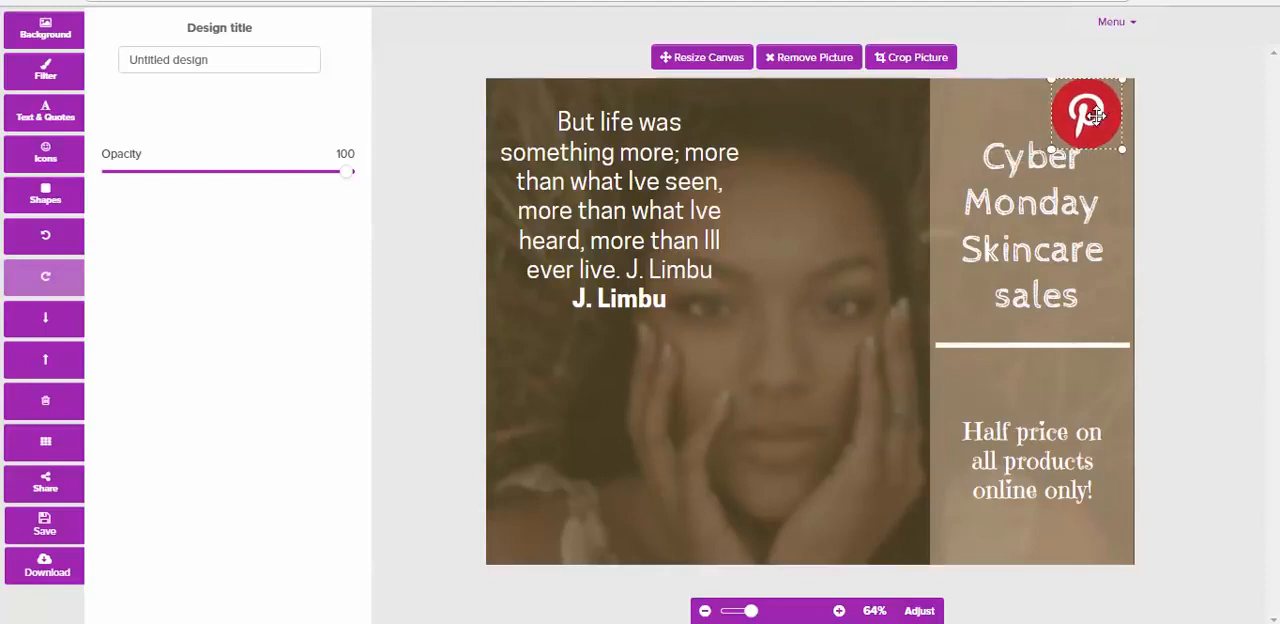
# Shift the "Cyber Monday" heading left and down and the "Half price" text left, and nudge the Pinterest icon slightly down and right
pyautogui.click(1007, 200)
pyautogui.moveTo(1003, 202); pyautogui.dragTo(981, 205)
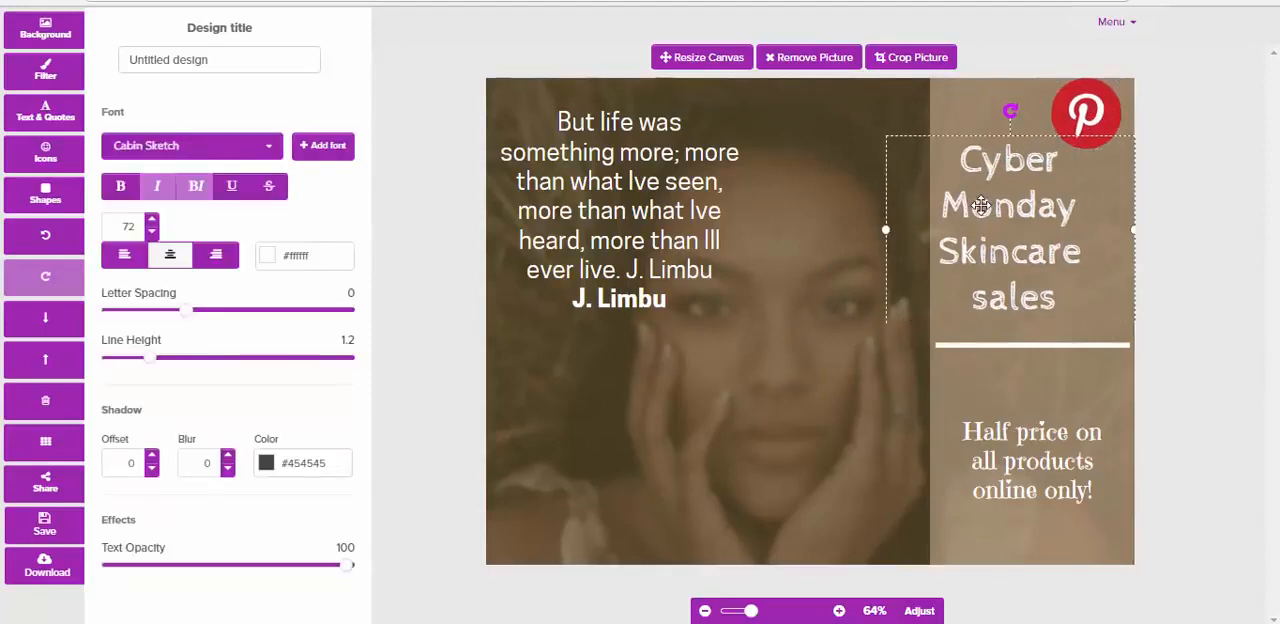
pyautogui.moveTo(1041, 470)
pyautogui.mouseDown()
pyautogui.moveTo(1053, 470)
pyautogui.moveTo(1019, 470)
pyautogui.mouseUp()
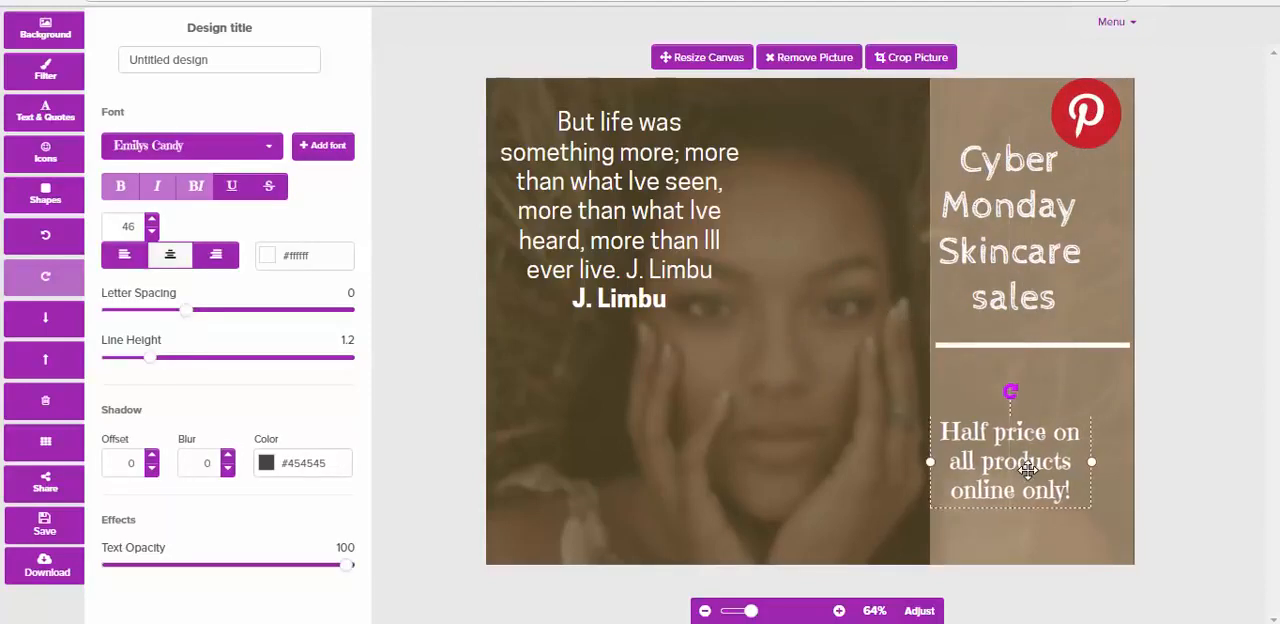
pyautogui.moveTo(1008, 278); pyautogui.dragTo(1008, 291)
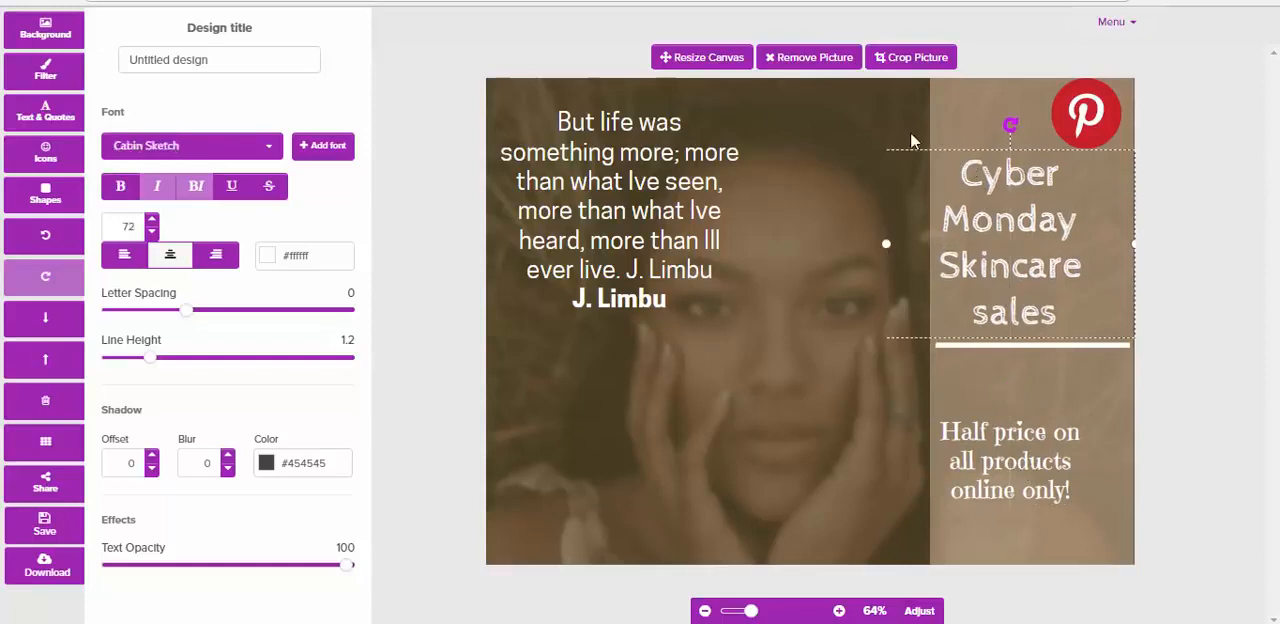
pyautogui.click(966, 132)
pyautogui.click(1085, 120)
pyautogui.moveTo(1085, 120); pyautogui.dragTo(1088, 126)
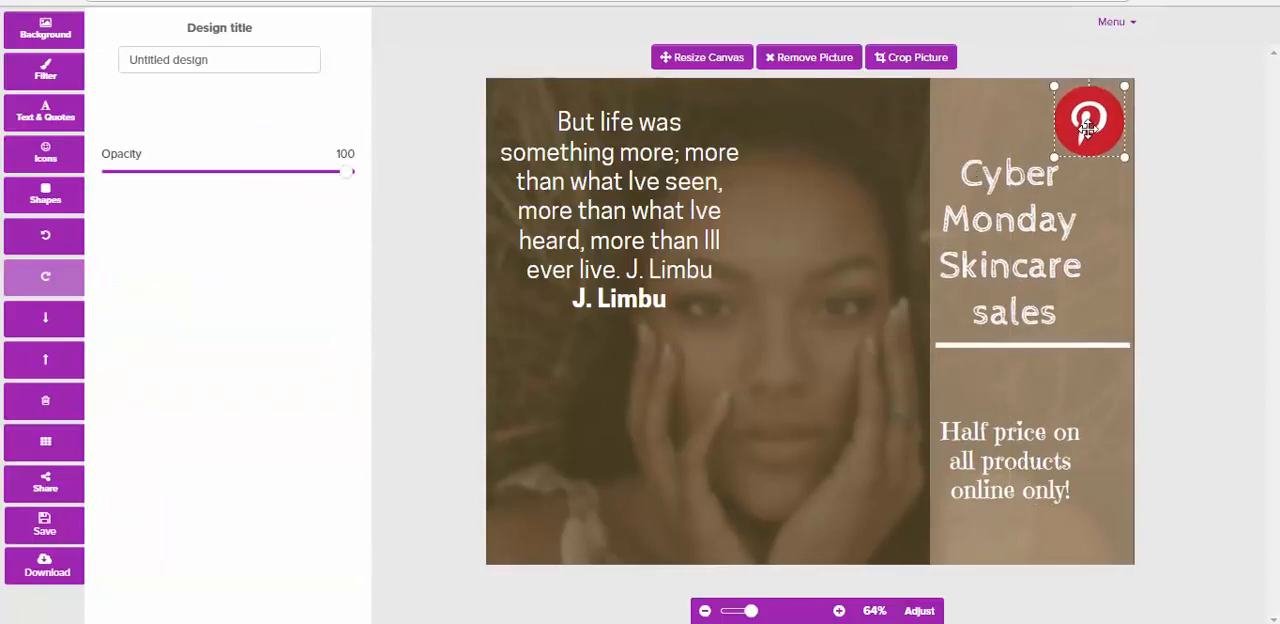
pyautogui.click(792, 172)
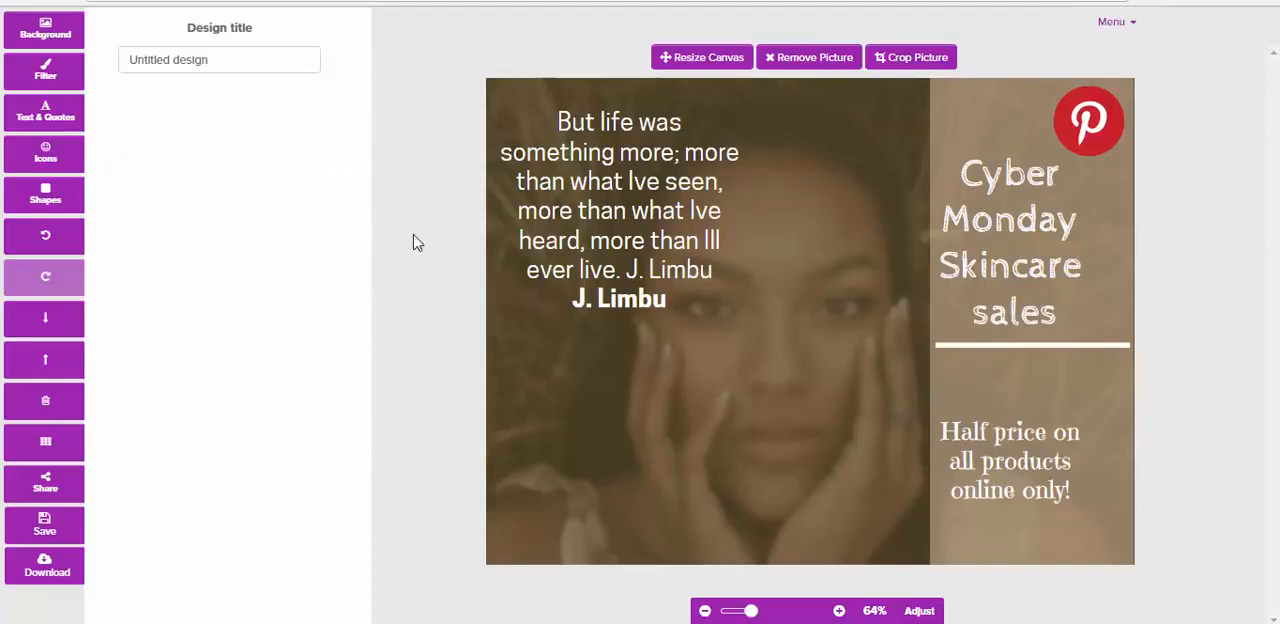
# Look through the icon library and open the library of basic shapes
pyautogui.click(46, 155)
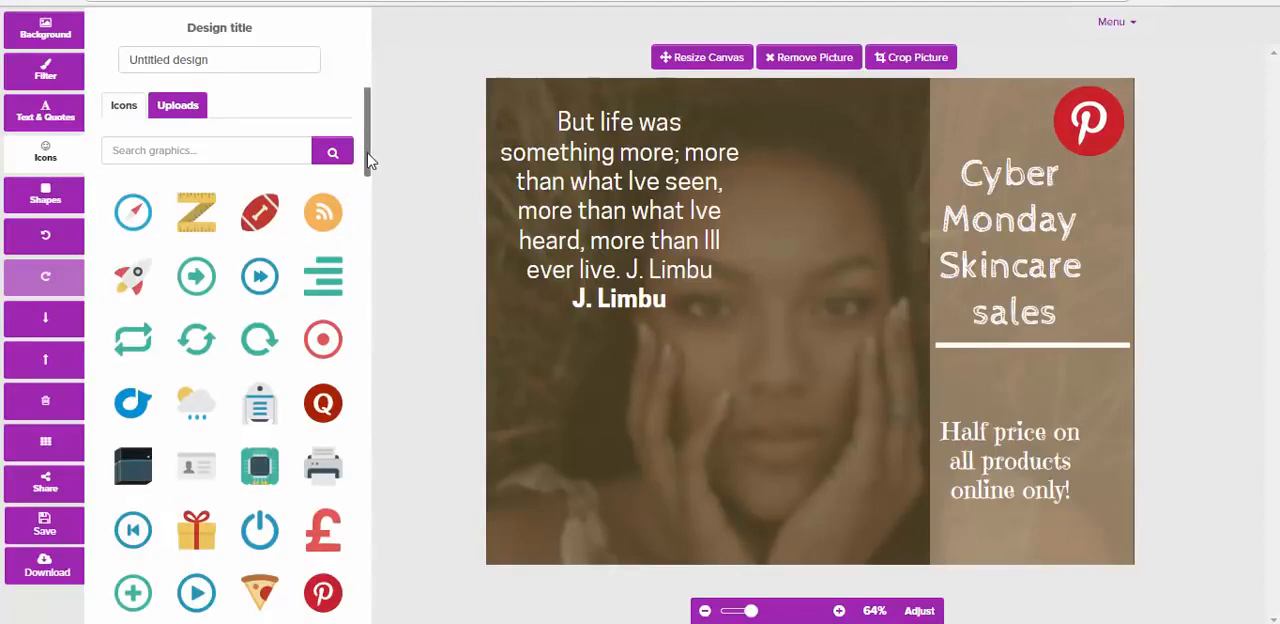
pyautogui.moveTo(368, 160)
pyautogui.mouseDown()
pyautogui.moveTo(371, 246)
pyautogui.moveTo(362, 172)
pyautogui.mouseUp()
pyautogui.click(45, 200)
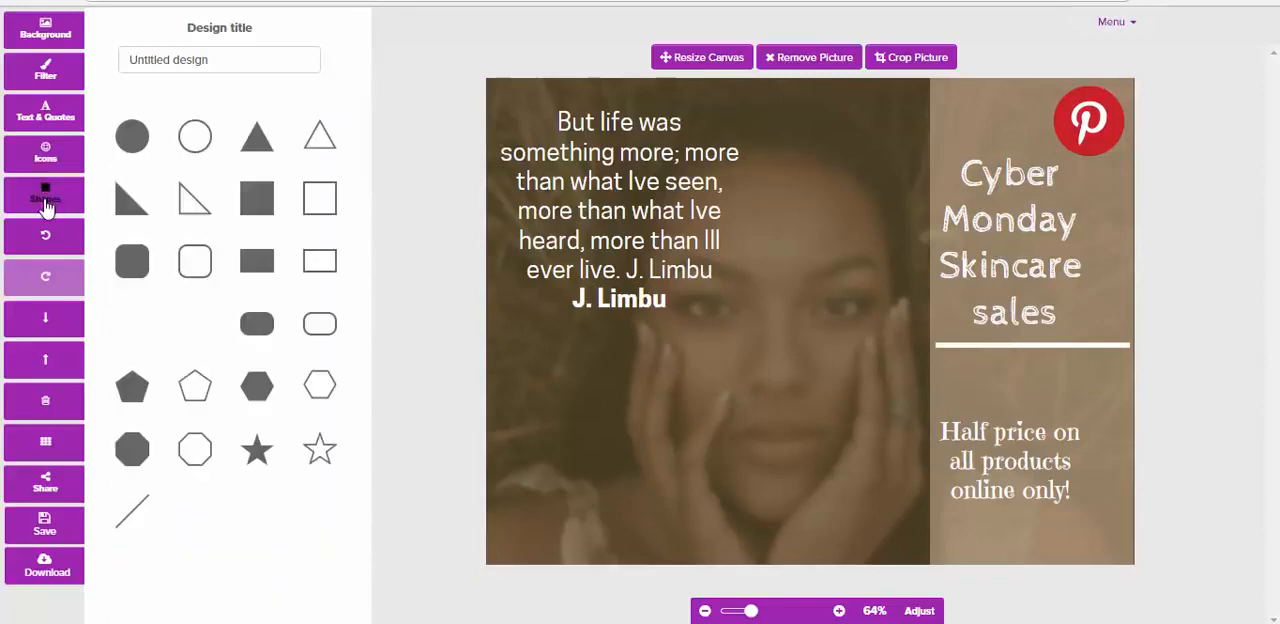